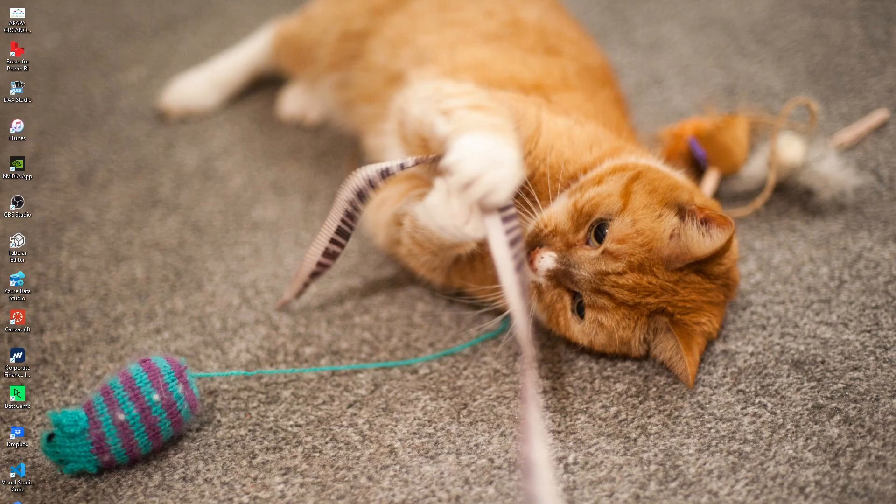
Step: Switch to Google Chrome and search the web for "download sql server 2022"
{"action": "mouse_move", "coordinate": [490, 503]}
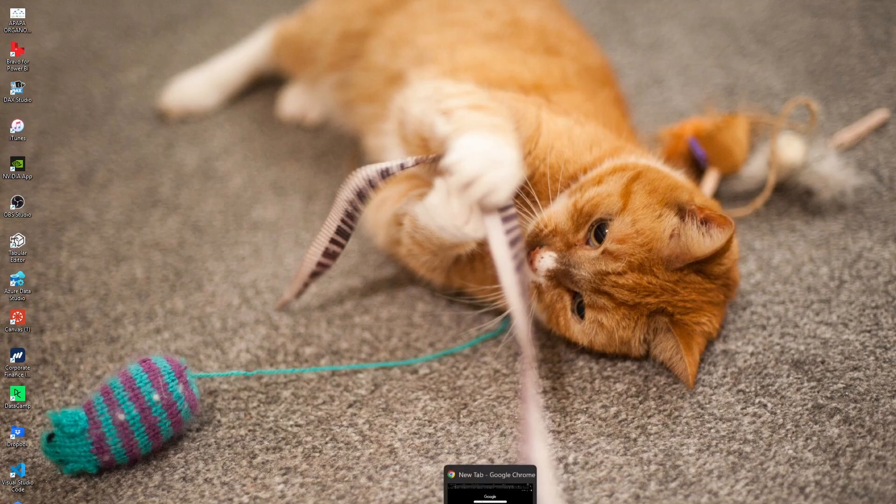
{"action": "left_click", "coordinate": [490, 488]}
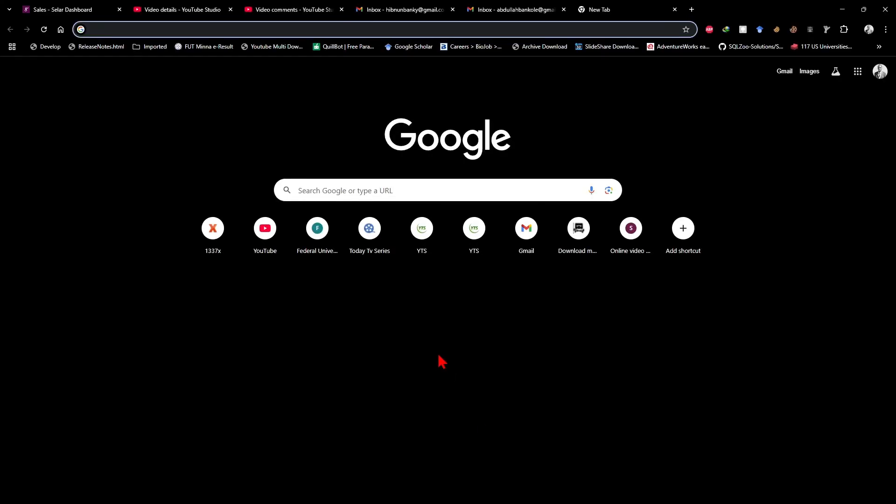
{"action": "type", "text": "DOW"}
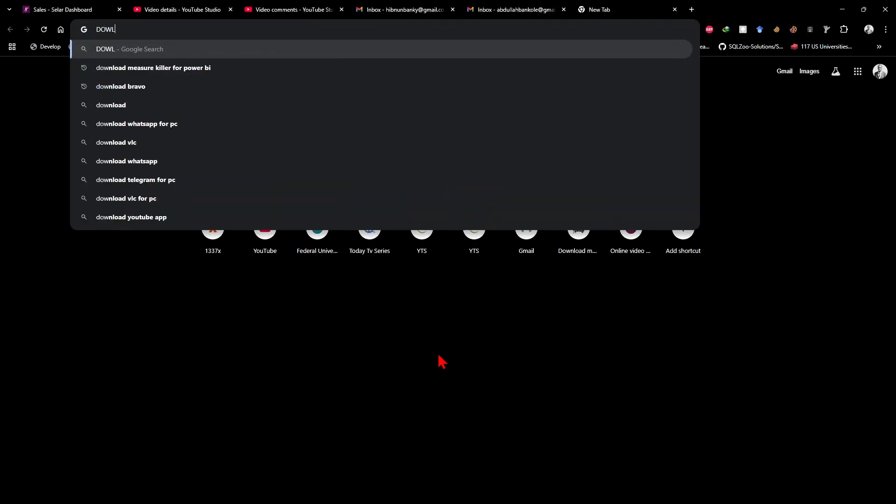
{"action": "type", "text": "N"}
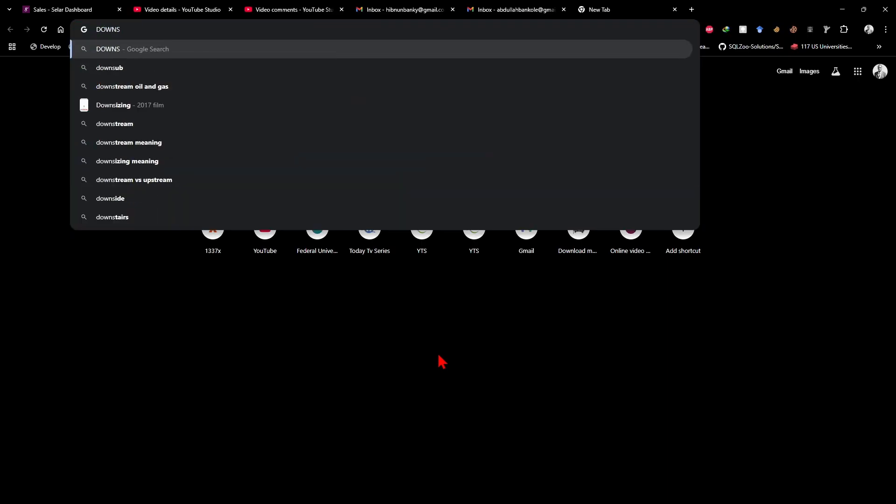
{"action": "type", "text": "LOAD "}
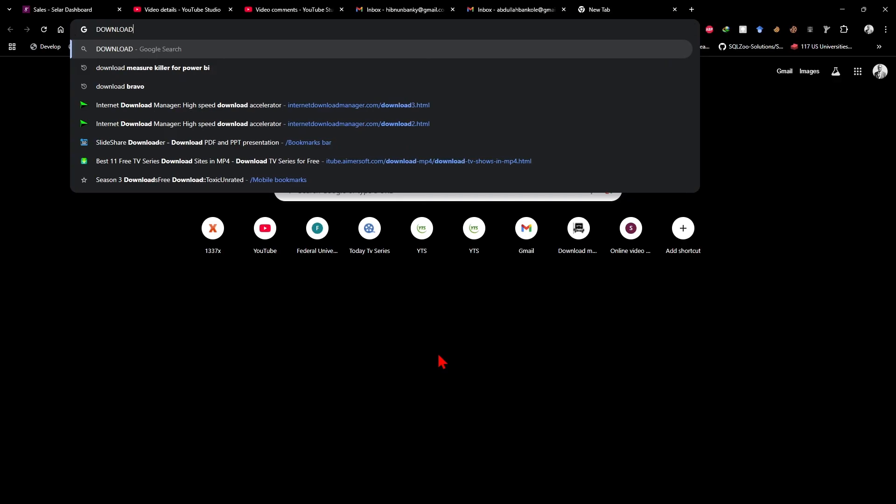
{"action": "type", "text": "SQL SER"}
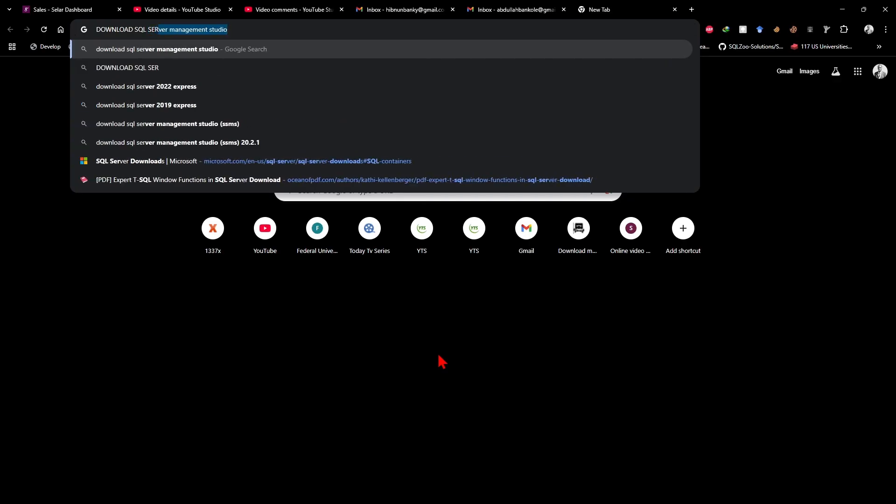
{"action": "type", "text": "VER "}
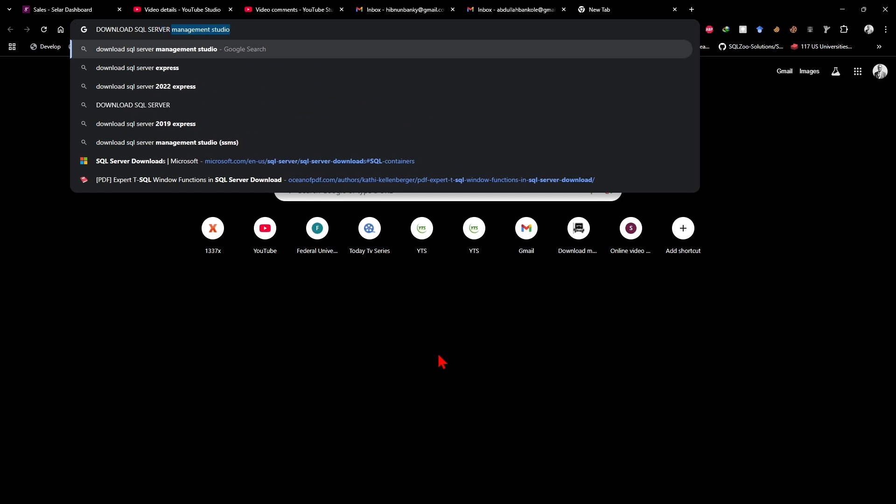
{"action": "type", "text": "2022"}
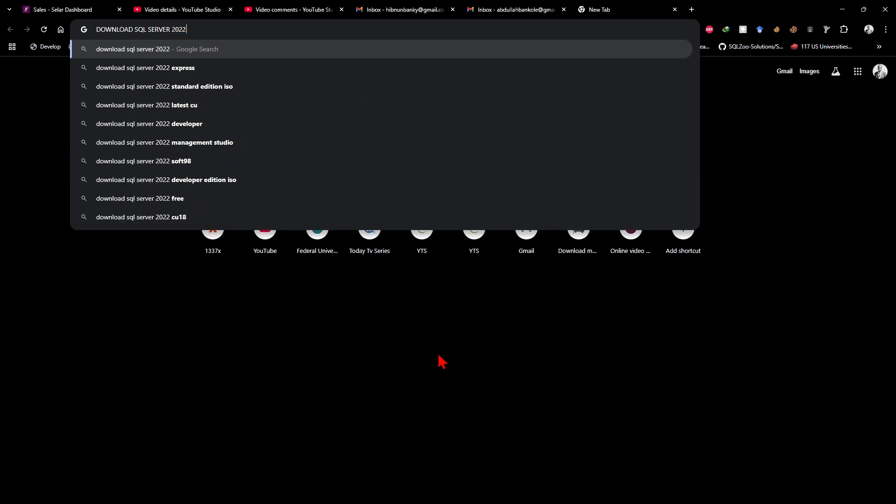
{"action": "key", "text": "Return"}
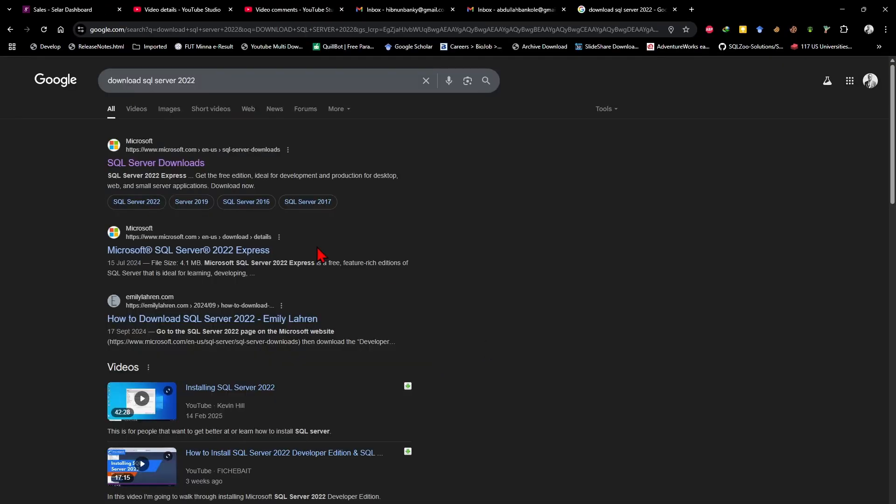
Step: Download the SQL Server 2022 Developer installer from Microsoft's SQL Server Downloads page, overwriting the existing SQL2022-SSEI-Dev.exe
{"action": "left_click", "coordinate": [149, 165]}
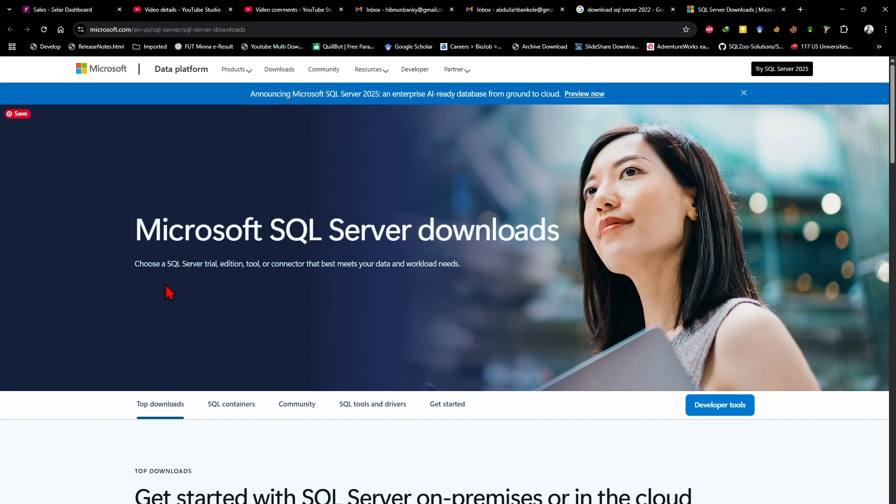
{"action": "scroll", "coordinate": [246, 345], "scroll_direction": "down", "scroll_amount": 8}
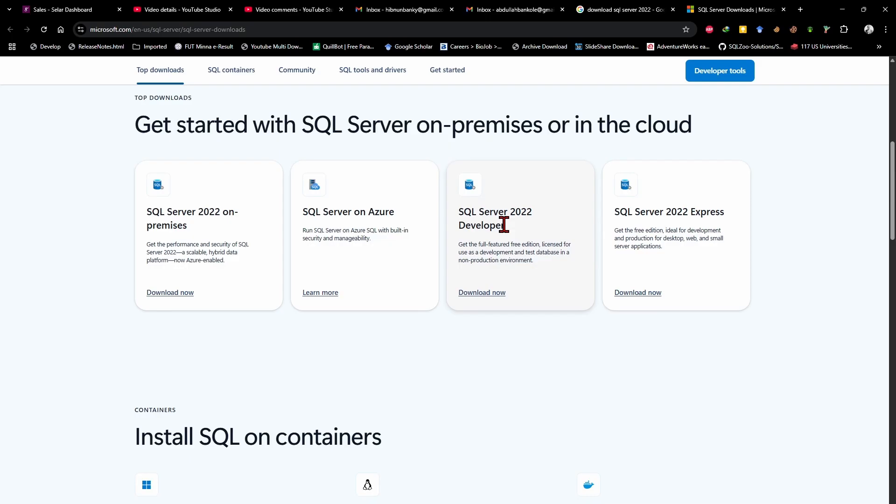
{"action": "left_click", "coordinate": [483, 295]}
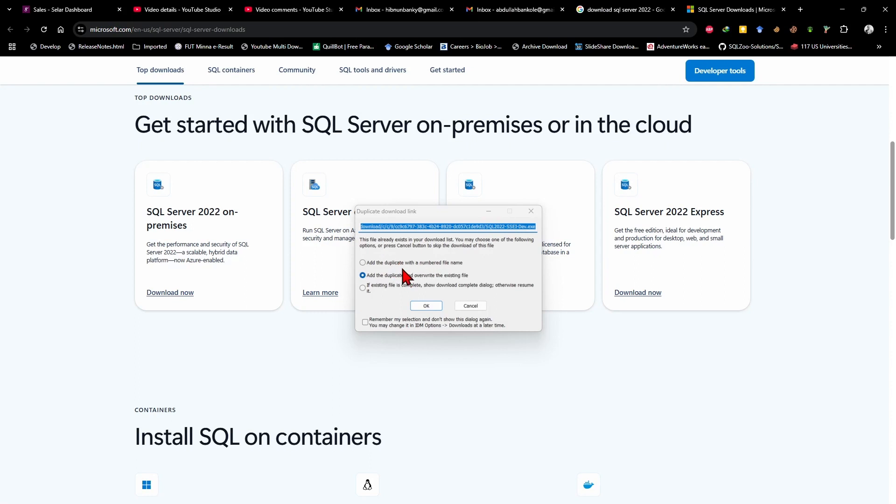
{"action": "left_click", "coordinate": [424, 307]}
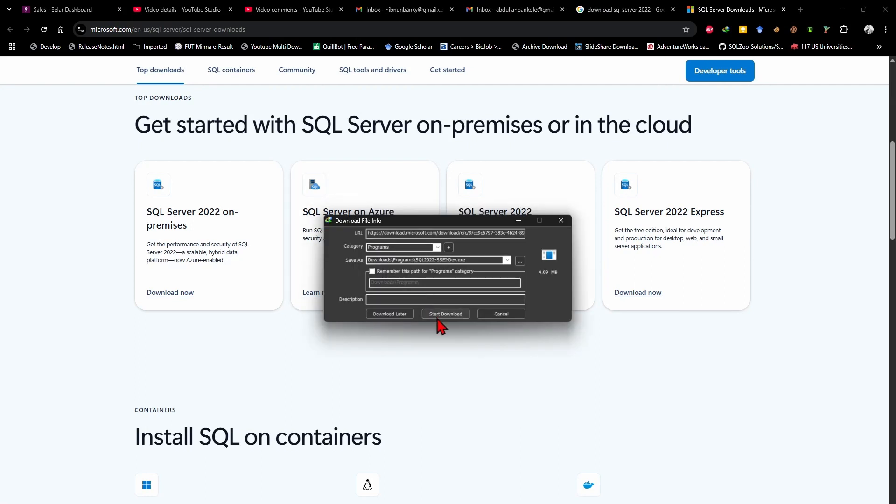
{"action": "left_click", "coordinate": [438, 316]}
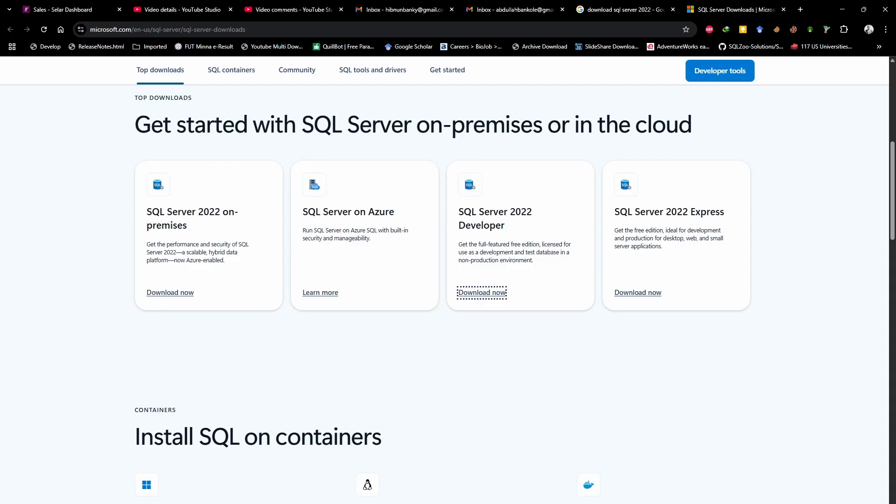
Step: Run the SQL2022-SSEI-Dev installer from the Programs folder inside Downloads in File Explorer
{"action": "key", "text": "super+e"}
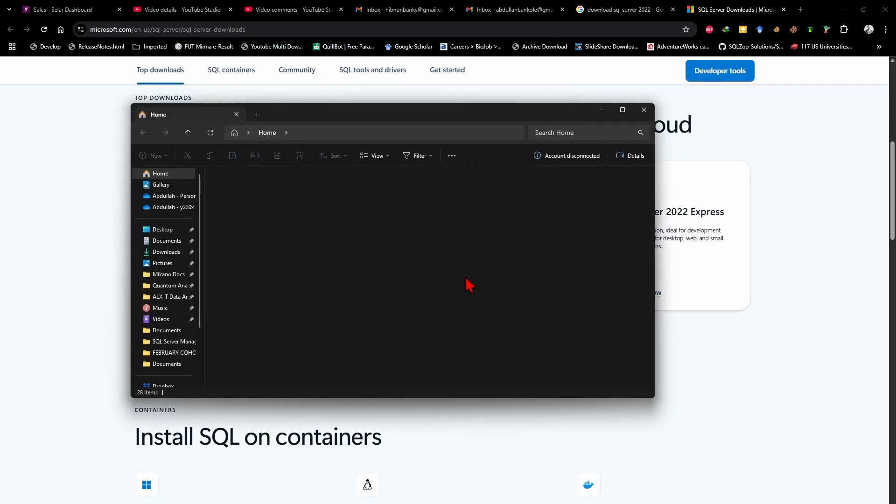
{"action": "left_click", "coordinate": [163, 254]}
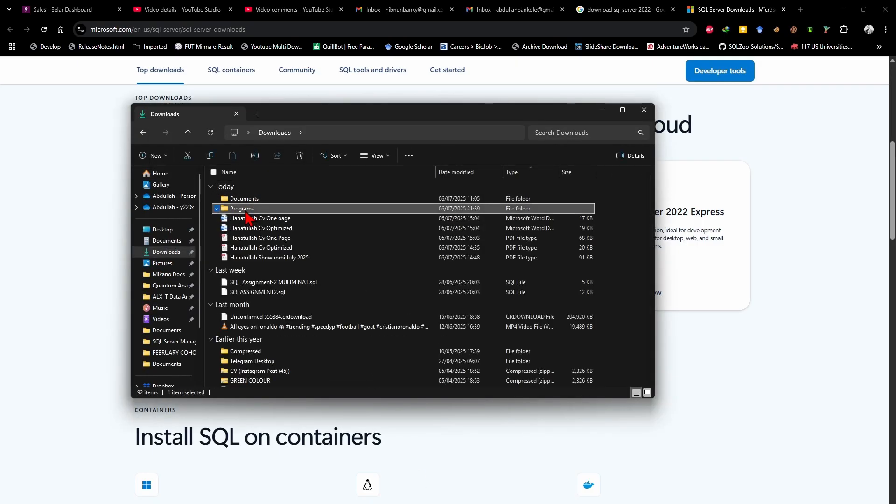
{"action": "double_click", "coordinate": [243, 209]}
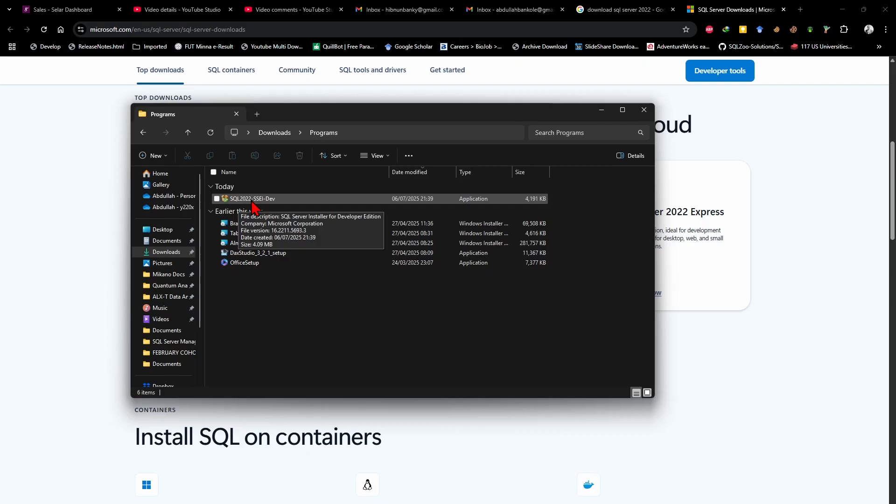
{"action": "double_click", "coordinate": [253, 202]}
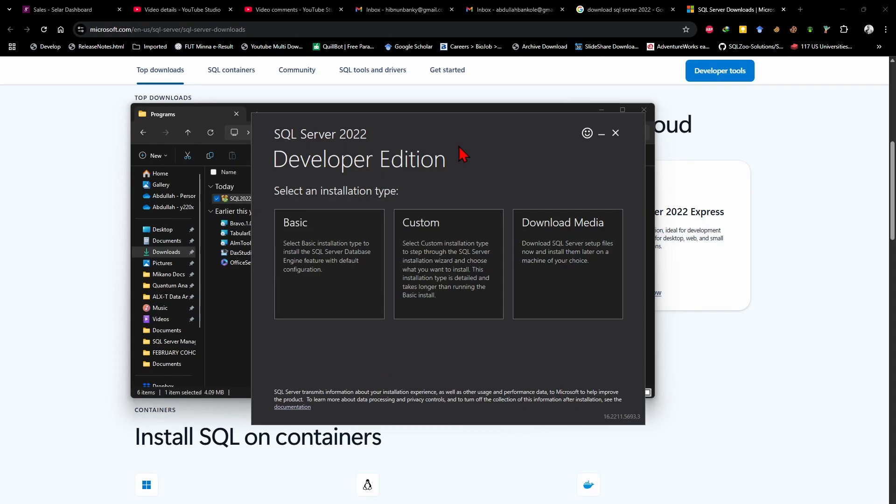
Step: Install SQL Server 2022 Developer Edition with the Basic type, accepting the license terms and keeping C:\Program Files\Microsoft SQL Server as the location
{"action": "left_click_drag", "start_coordinate": [458, 146], "coordinate": [558, 64]}
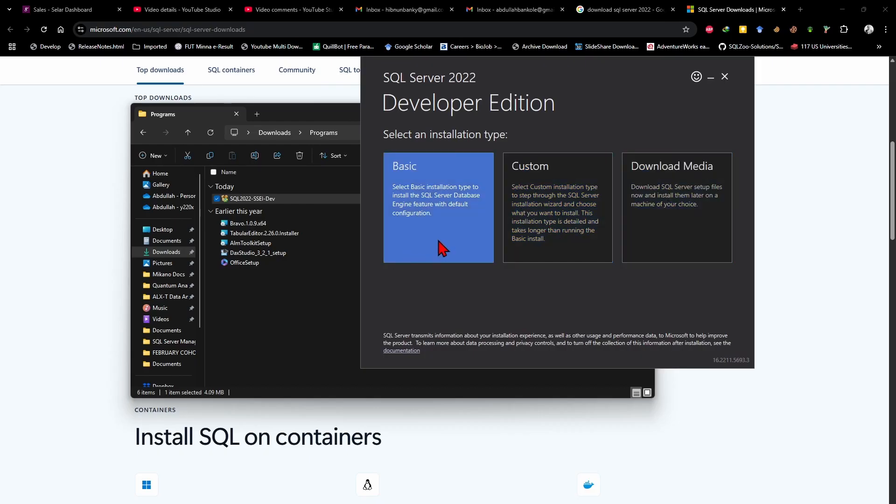
{"action": "left_click", "coordinate": [461, 232]}
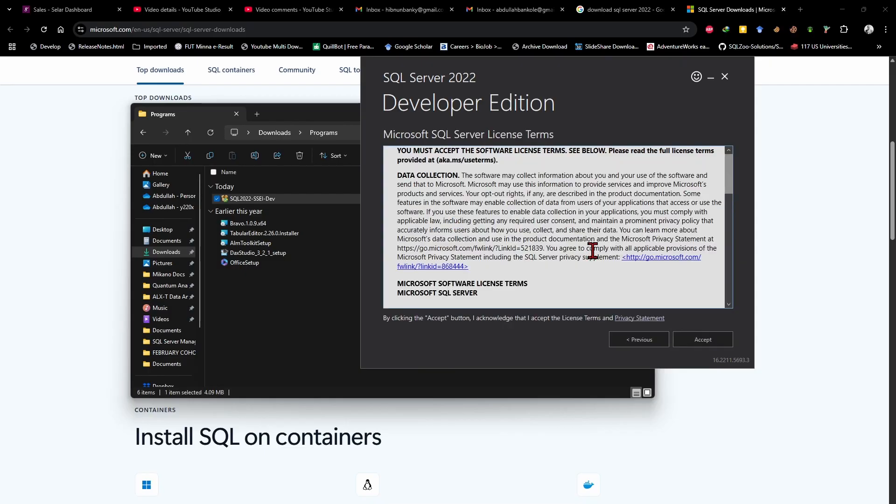
{"action": "scroll", "coordinate": [565, 226], "scroll_direction": "down", "scroll_amount": 10}
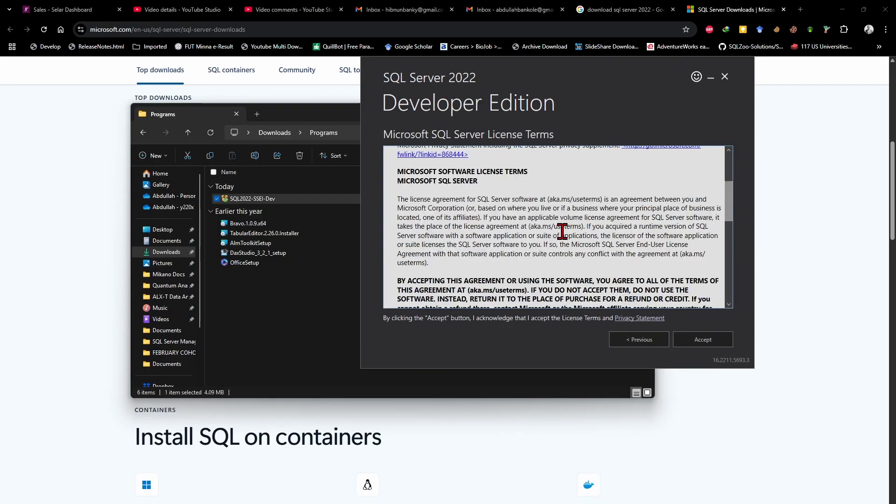
{"action": "scroll", "coordinate": [553, 235], "scroll_direction": "down", "scroll_amount": 2}
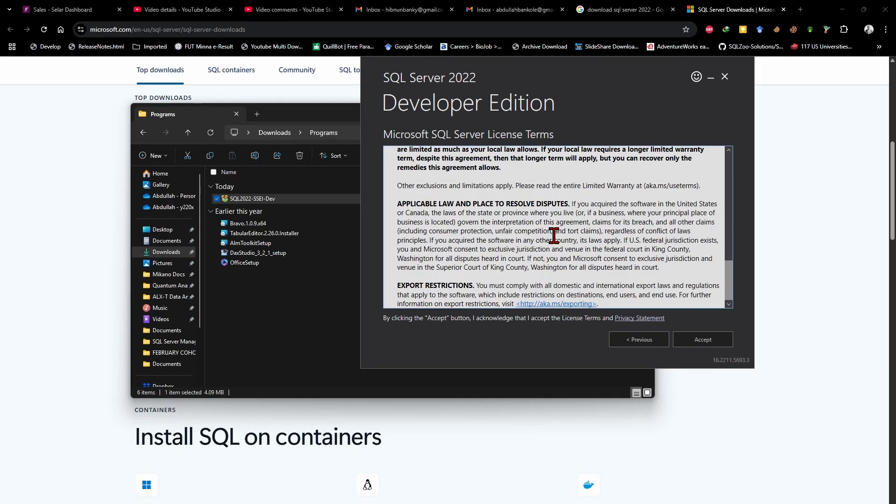
{"action": "scroll", "coordinate": [554, 235], "scroll_direction": "up", "scroll_amount": 6}
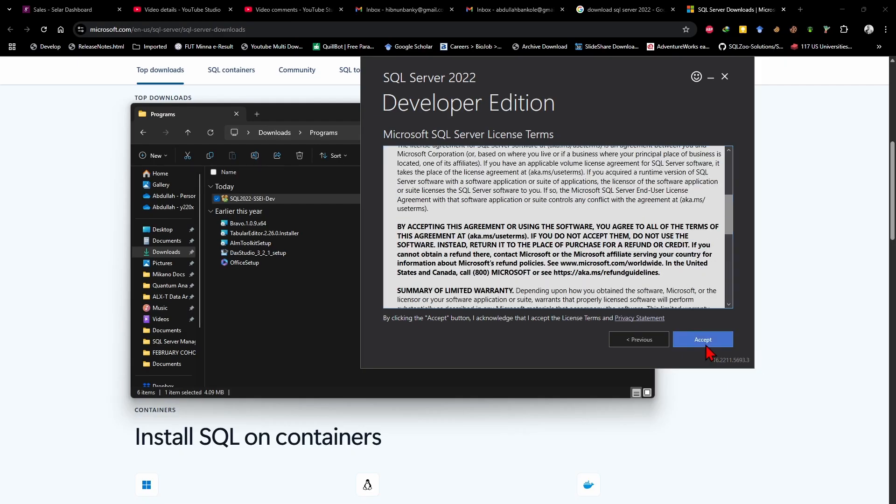
{"action": "left_click", "coordinate": [701, 344]}
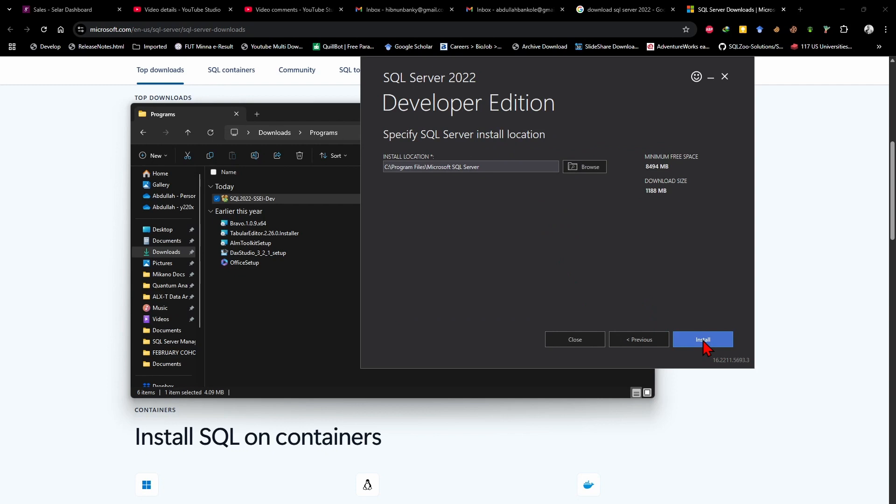
{"action": "left_click", "coordinate": [703, 339]}
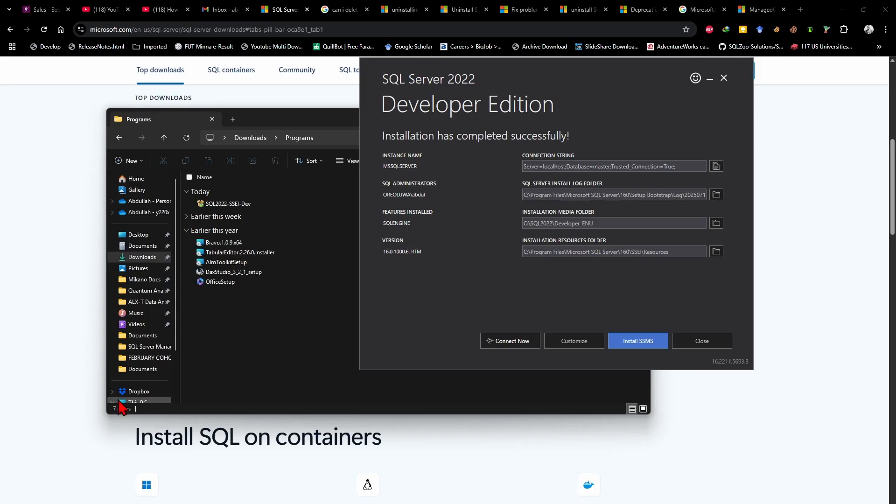
Step: Test the connection to the new SQL Server instance, close the SQLCMD window and open the SSMS installation page from the installer
{"action": "left_click", "coordinate": [521, 347]}
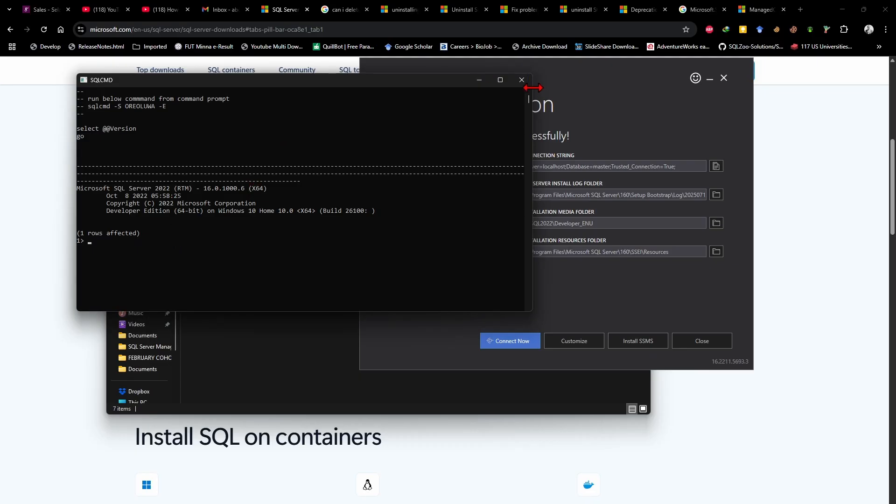
{"action": "left_click", "coordinate": [522, 80]}
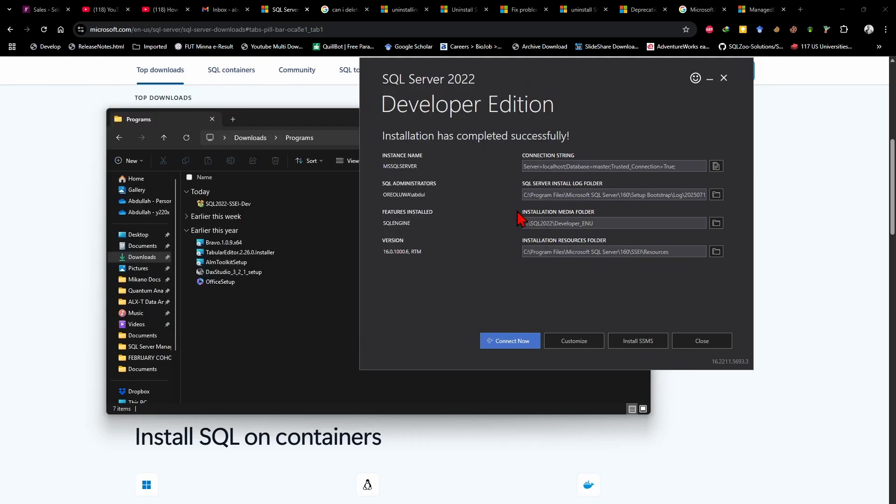
{"action": "left_click", "coordinate": [639, 344]}
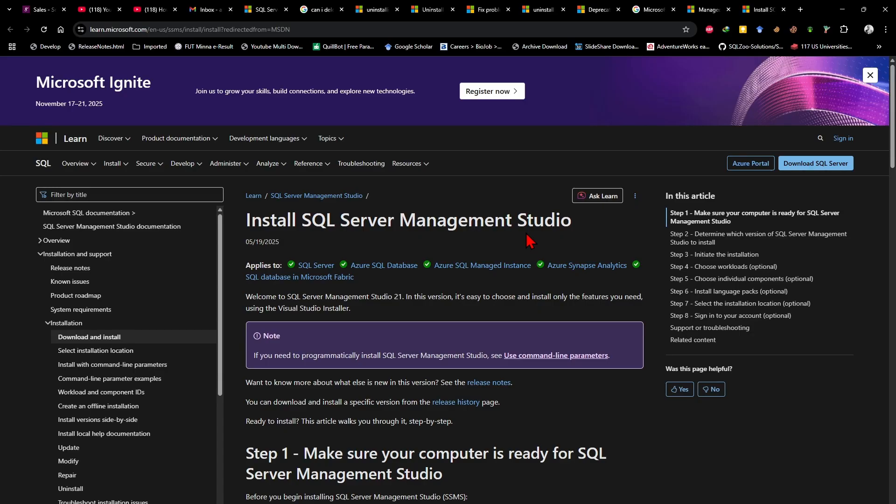
Step: Download the SSMS 21 installer vs_SSMS.exe from Step 2 of the Microsoft Learn article
{"action": "scroll", "coordinate": [529, 240], "scroll_direction": "down", "scroll_amount": 5}
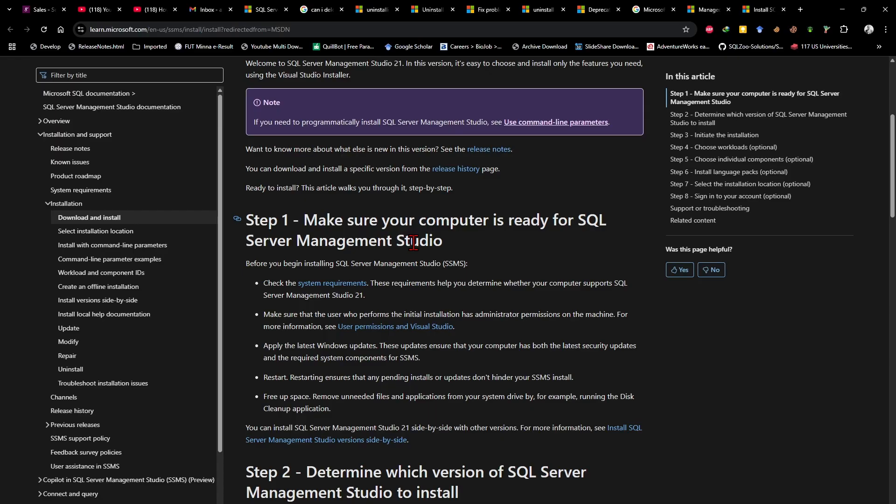
{"action": "scroll", "coordinate": [414, 242], "scroll_direction": "down", "scroll_amount": 6}
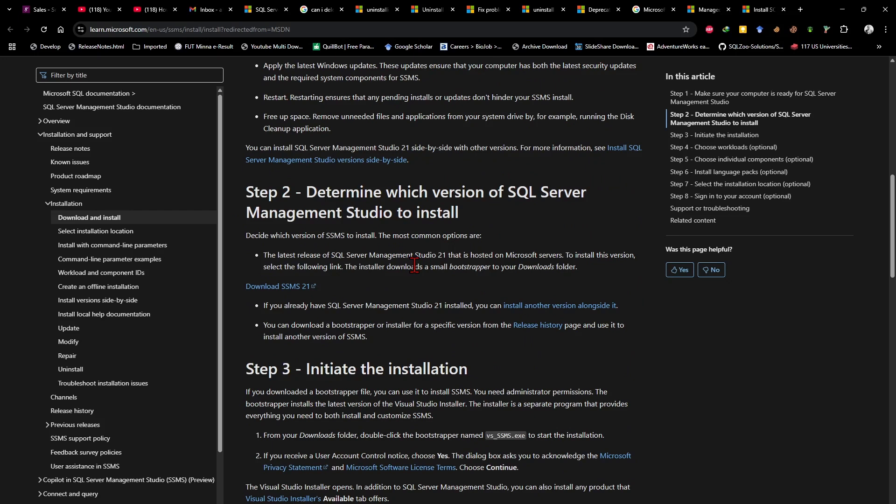
{"action": "left_click", "coordinate": [295, 288]}
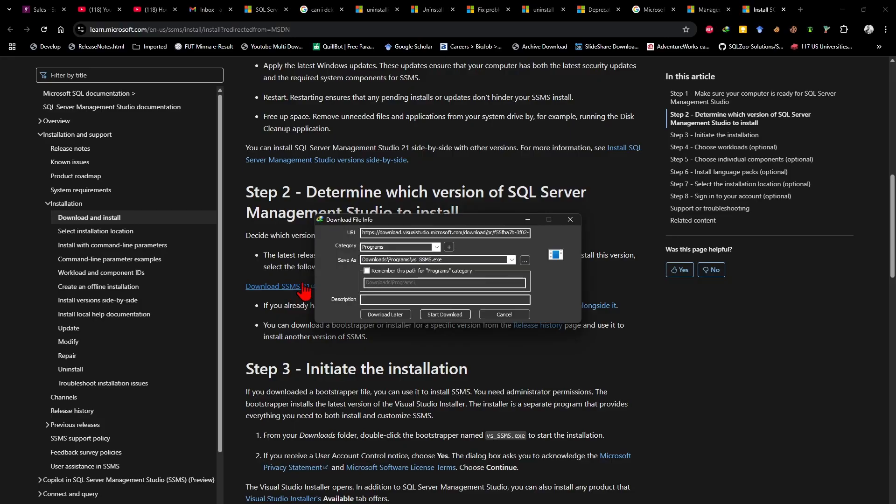
{"action": "left_click", "coordinate": [445, 315]}
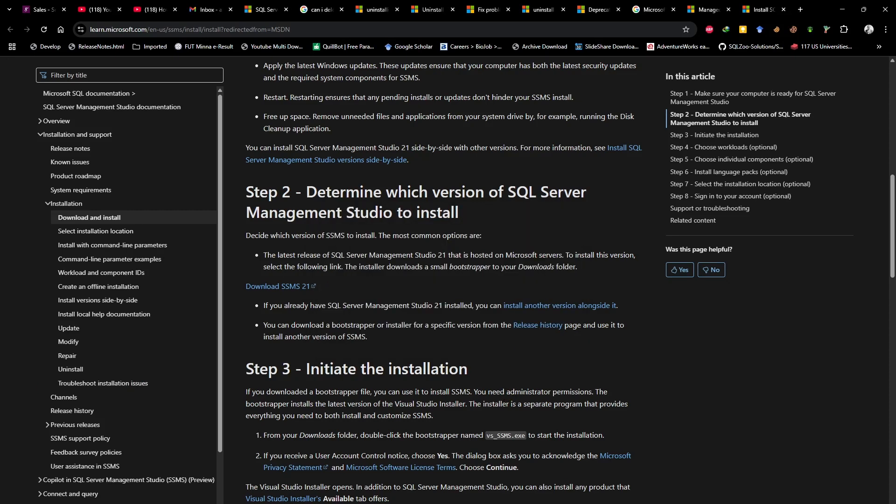
Step: Run vs_SSMS from the downloaded Programs folder and agree to the Visual Studio Installer's license terms to set up the installer
{"action": "left_click", "coordinate": [408, 503]}
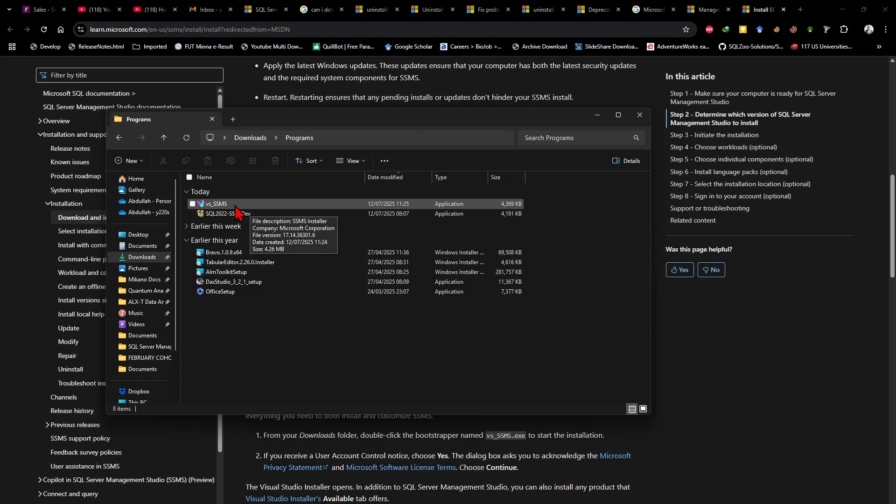
{"action": "double_click", "coordinate": [235, 207]}
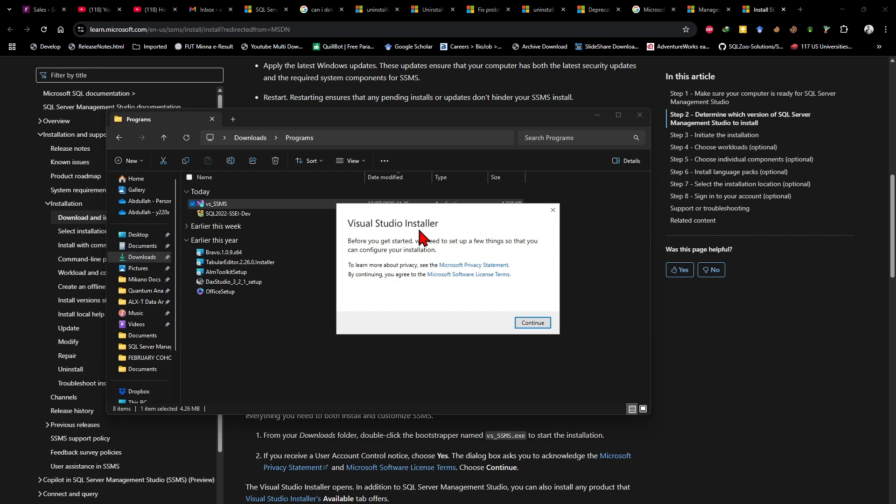
{"action": "left_click", "coordinate": [533, 324]}
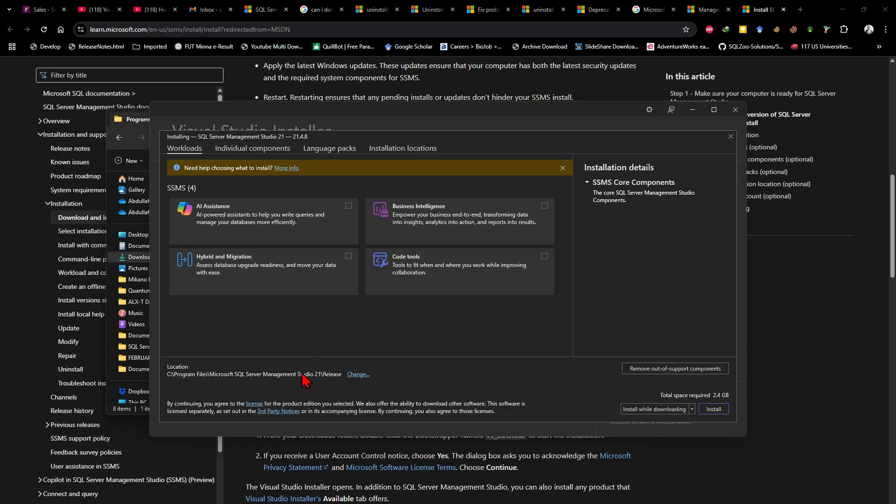
Step: Select the AI Assistance, Hybrid and Migration, Business Intelligence and Code tools workloads for SQL Server Management Studio 21
{"action": "left_click", "coordinate": [348, 205]}
{"action": "left_click", "coordinate": [348, 256]}
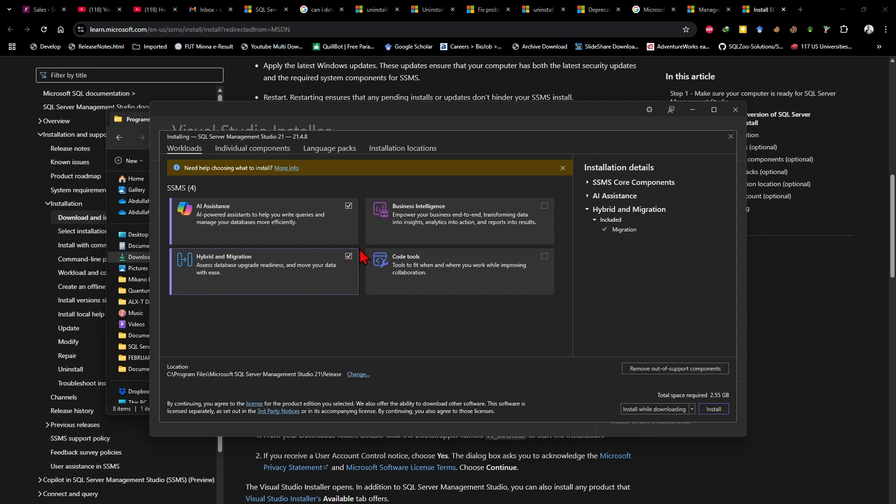
{"action": "left_click", "coordinate": [544, 206]}
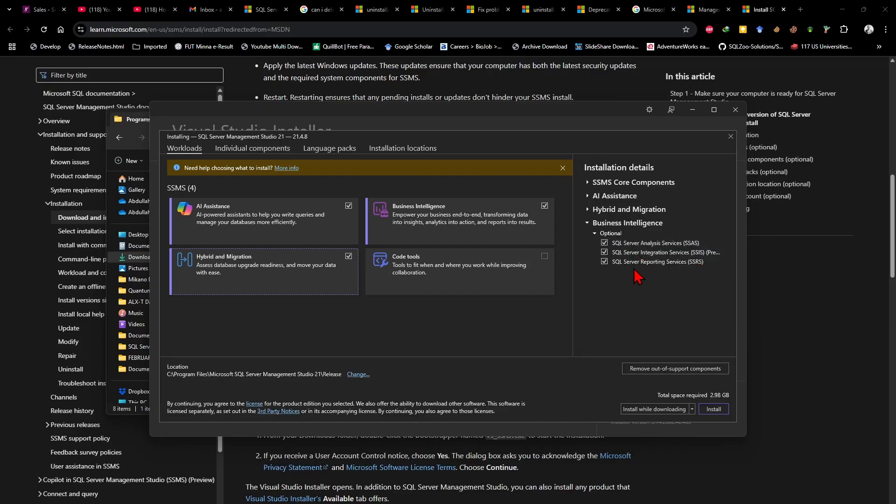
{"action": "left_click", "coordinate": [544, 256]}
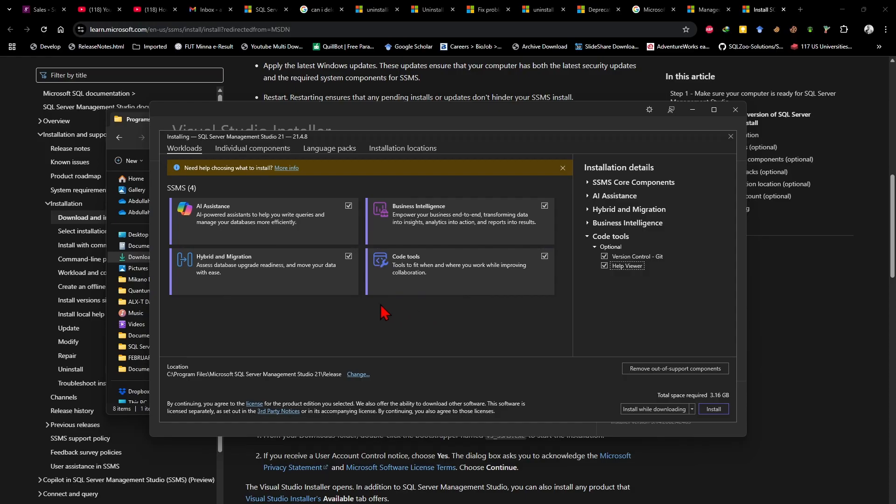
Step: Review the individual components, language packs and installation locations, install SSMS 21 with the selected workloads and dismiss the completion notice
{"action": "left_click", "coordinate": [254, 153]}
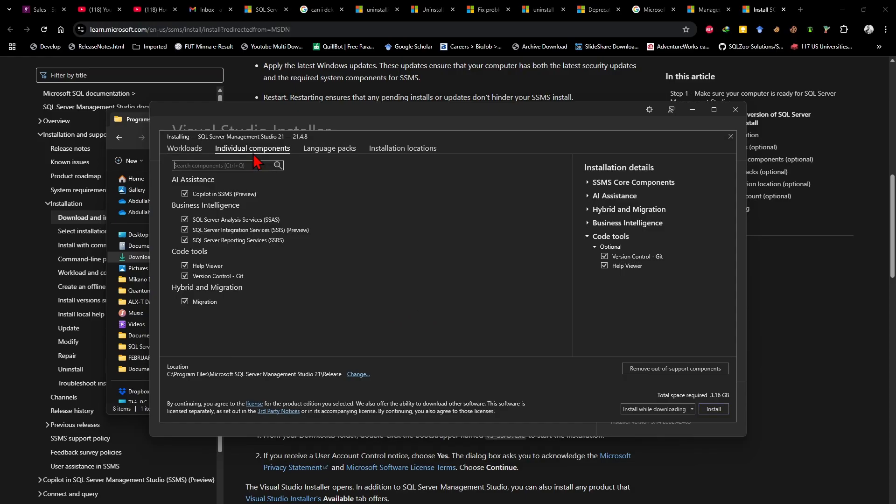
{"action": "left_click", "coordinate": [182, 147]}
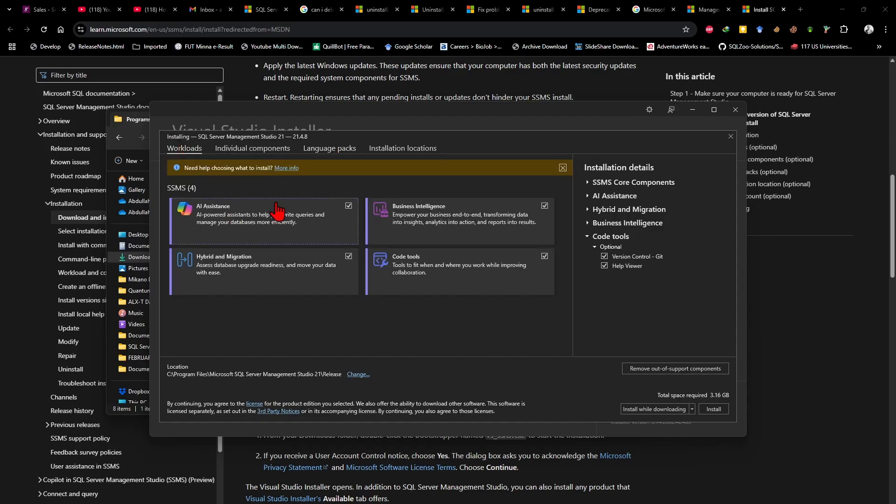
{"action": "left_click", "coordinate": [252, 149]}
{"action": "left_click", "coordinate": [325, 150]}
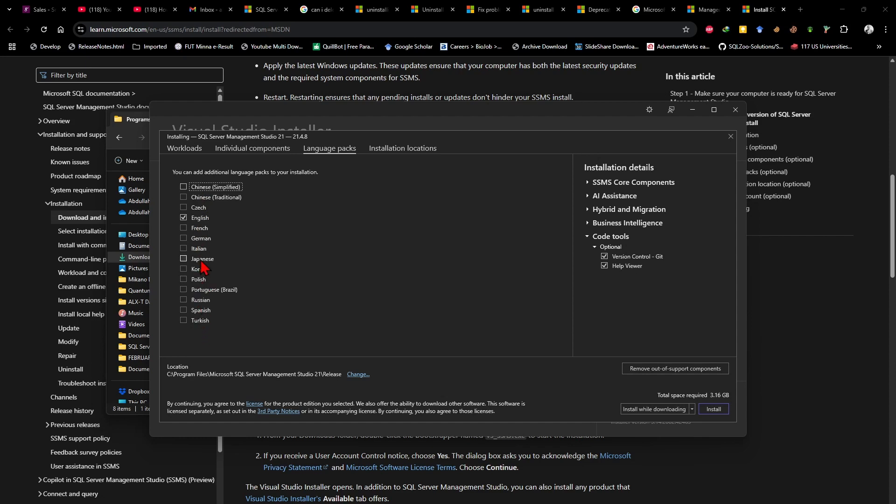
{"action": "left_click", "coordinate": [402, 148]}
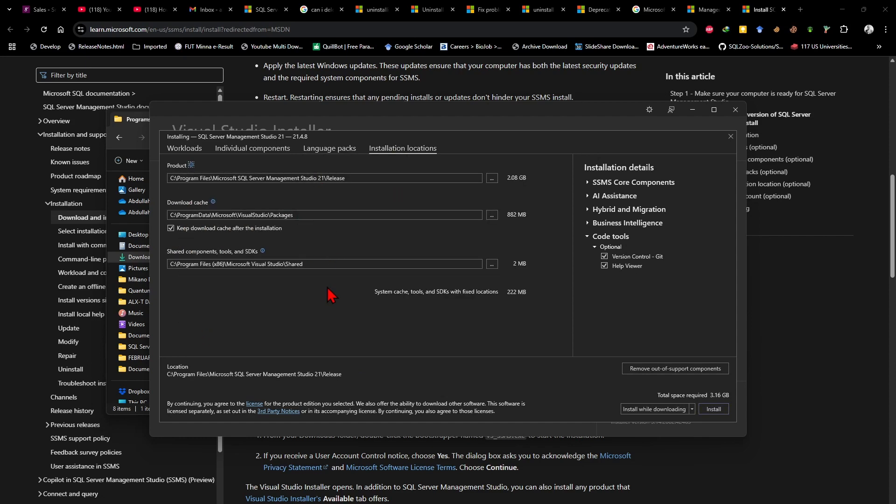
{"action": "left_click", "coordinate": [193, 149]}
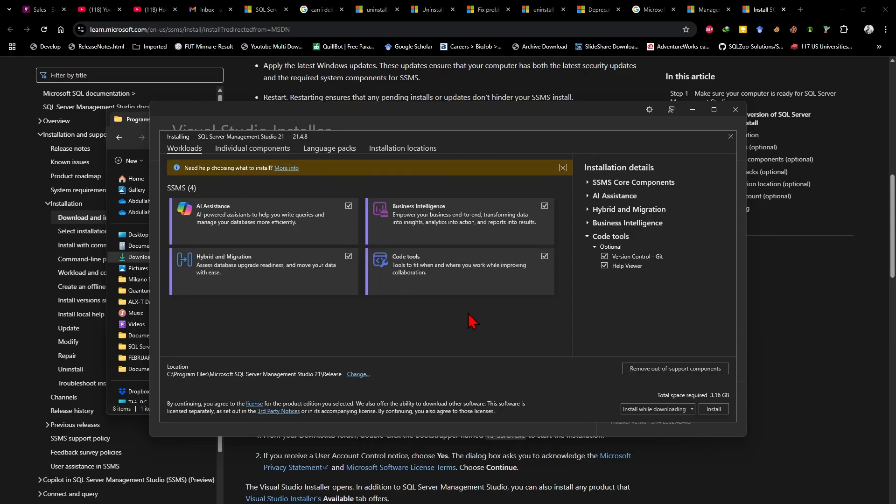
{"action": "left_click", "coordinate": [715, 410]}
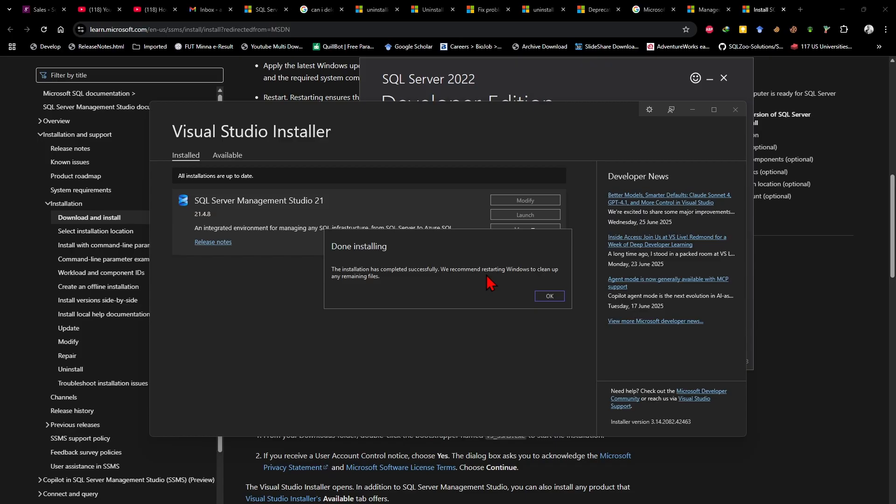
{"action": "left_click", "coordinate": [543, 298]}
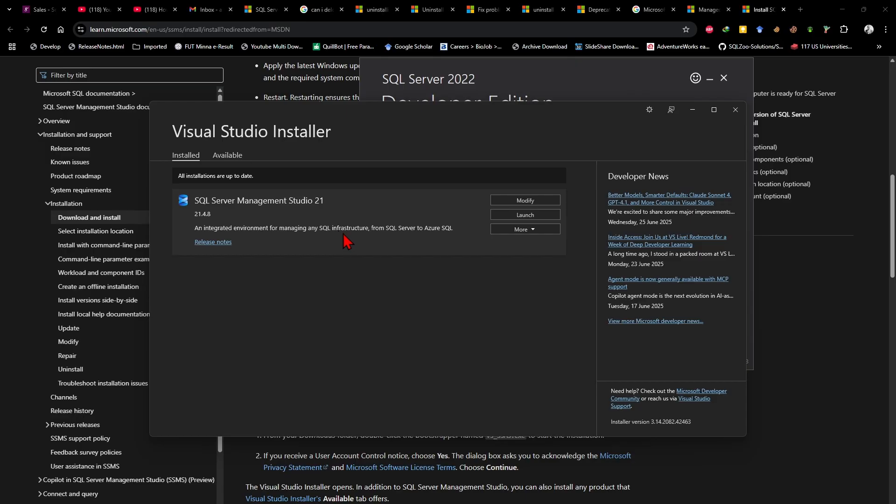
Step: Look through the available Visual Studio 2022 Preview and Current products in the installer, and return to the installed products
{"action": "left_click", "coordinate": [226, 156]}
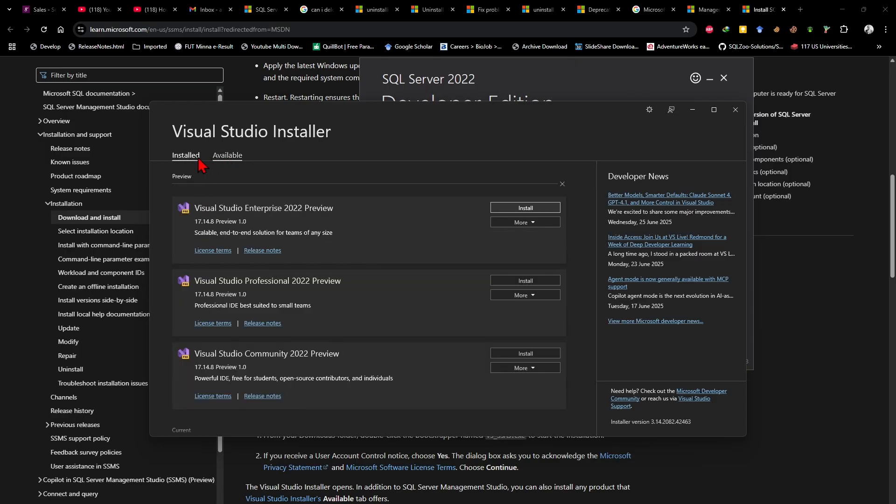
{"action": "scroll", "coordinate": [247, 264], "scroll_direction": "down", "scroll_amount": 5}
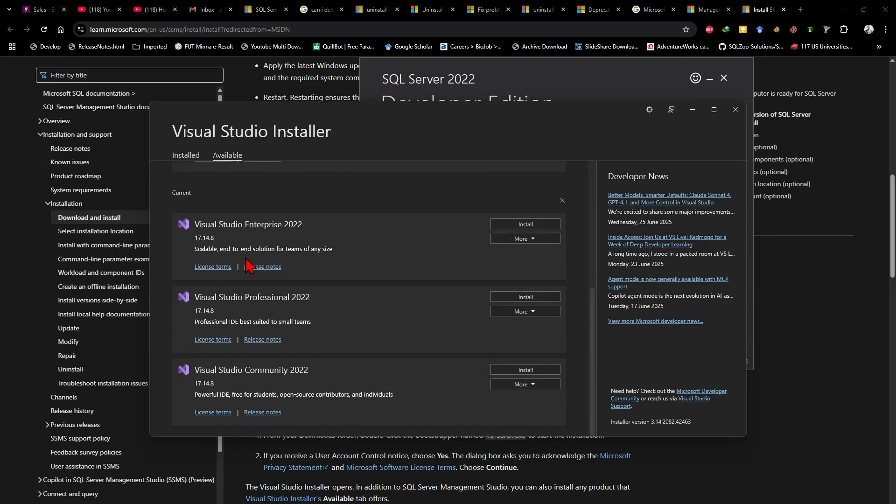
{"action": "scroll", "coordinate": [247, 264], "scroll_direction": "up", "scroll_amount": 5}
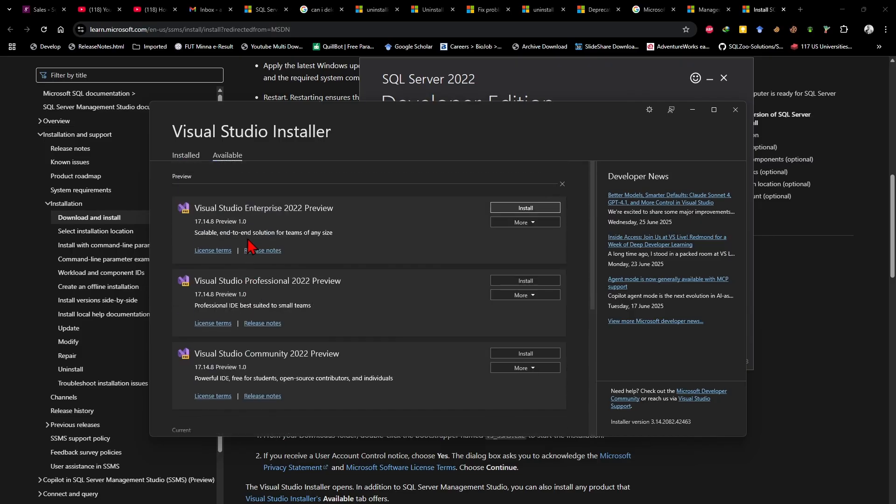
{"action": "scroll", "coordinate": [274, 366], "scroll_direction": "down", "scroll_amount": 5}
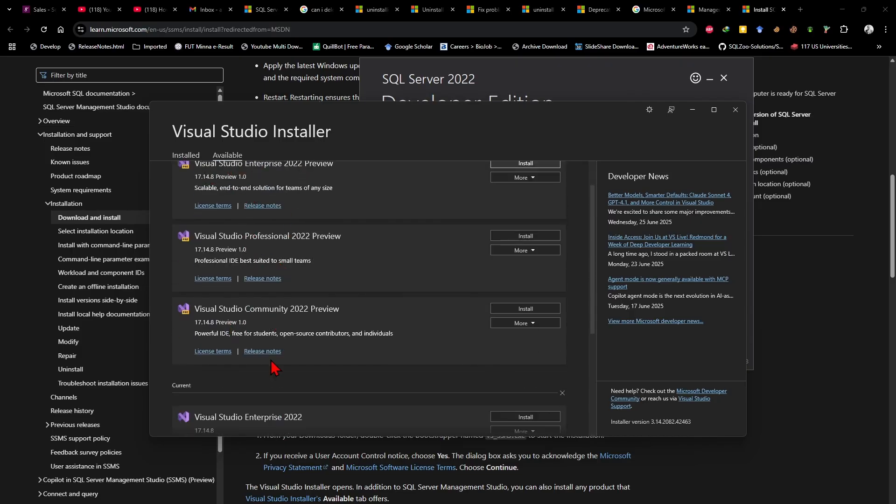
{"action": "left_click", "coordinate": [182, 157]}
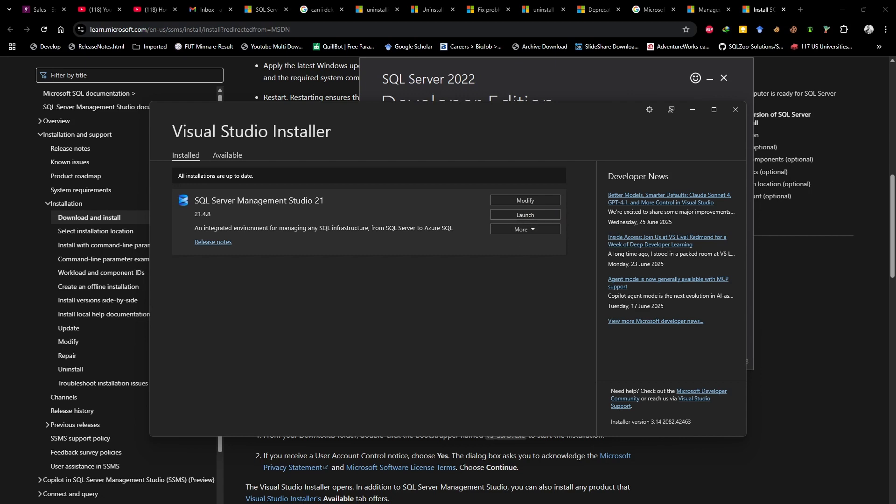
Step: Launch SQL Server Management Studio 21 from the Microsoft SQL Server Tools 21 folder in the Windows list of all apps
{"action": "key", "text": "super"}
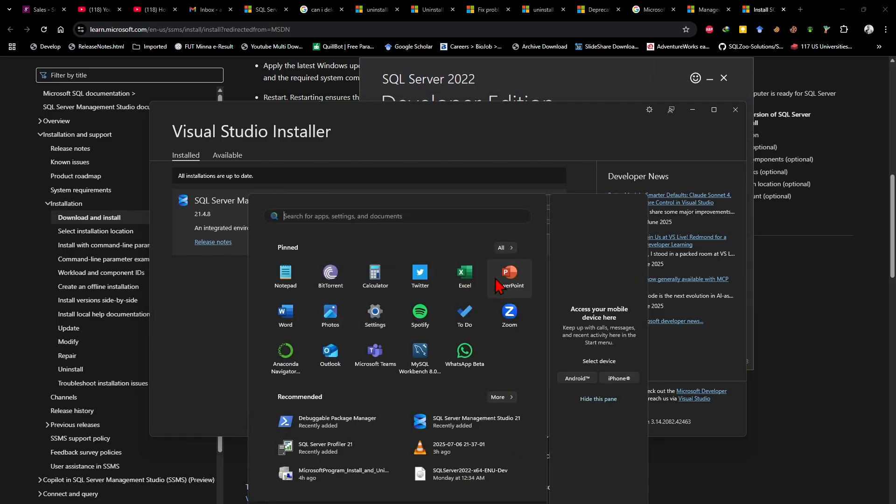
{"action": "left_click", "coordinate": [505, 247]}
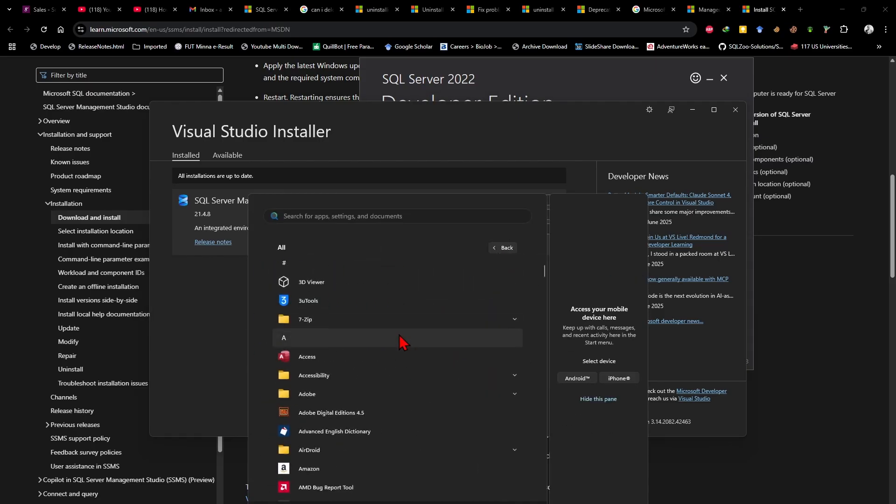
{"action": "scroll", "coordinate": [399, 334], "scroll_direction": "down", "scroll_amount": 15}
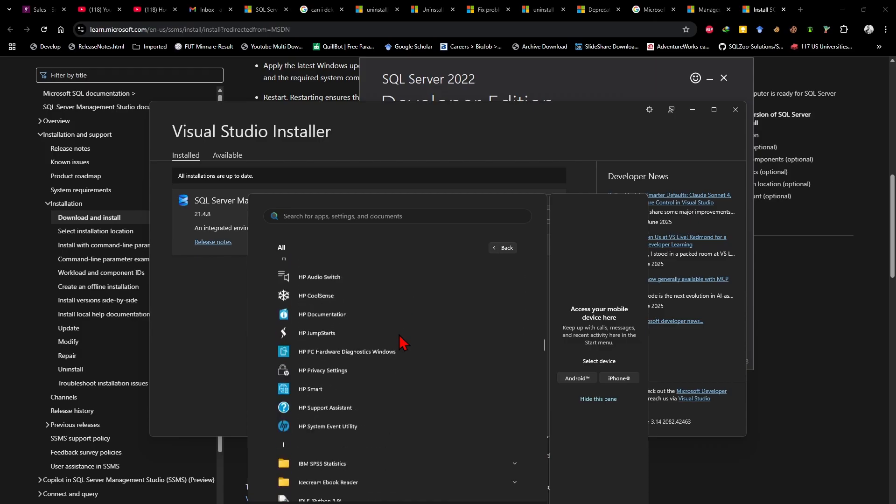
{"action": "scroll", "coordinate": [398, 334], "scroll_direction": "down", "scroll_amount": 10}
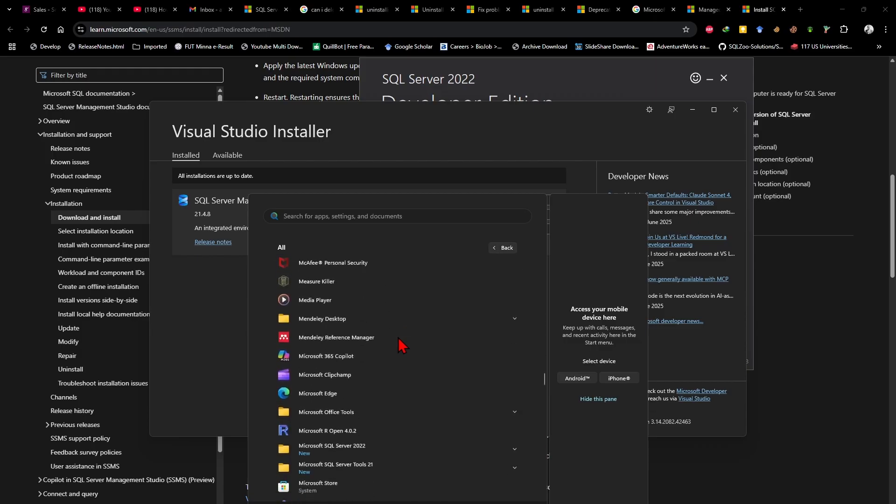
{"action": "scroll", "coordinate": [398, 337], "scroll_direction": "down", "scroll_amount": 5}
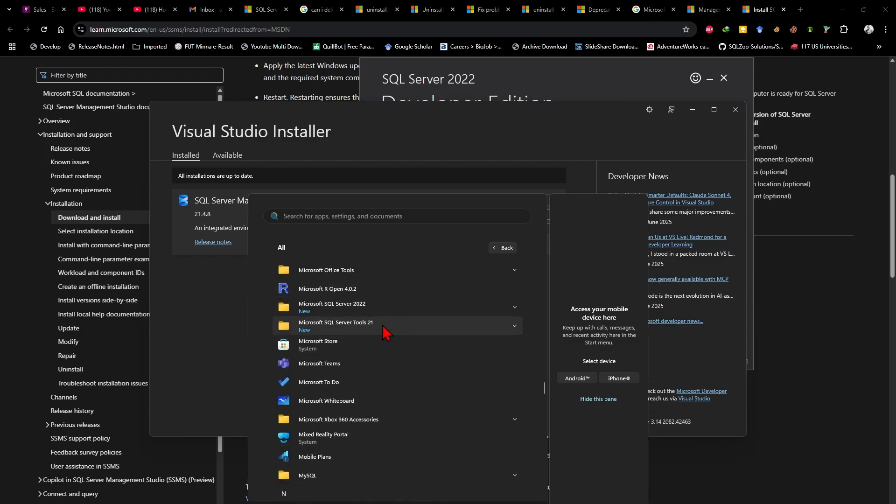
{"action": "left_click", "coordinate": [382, 325]}
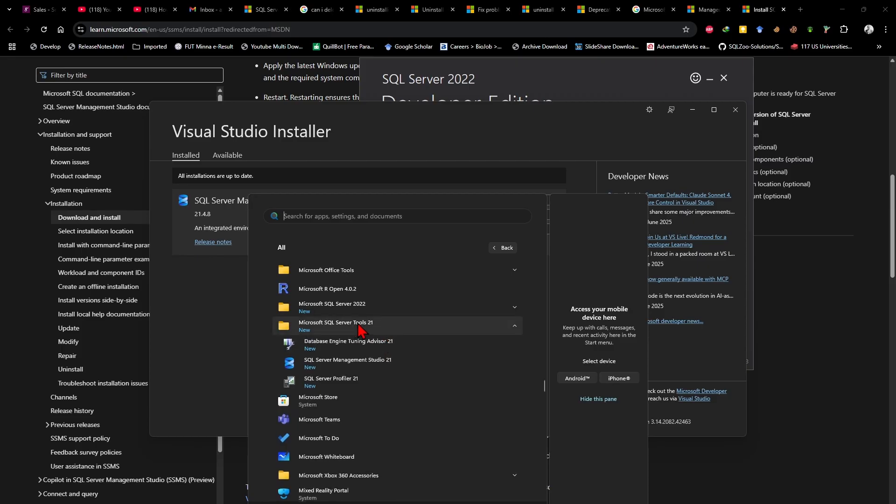
{"action": "left_click", "coordinate": [359, 368]}
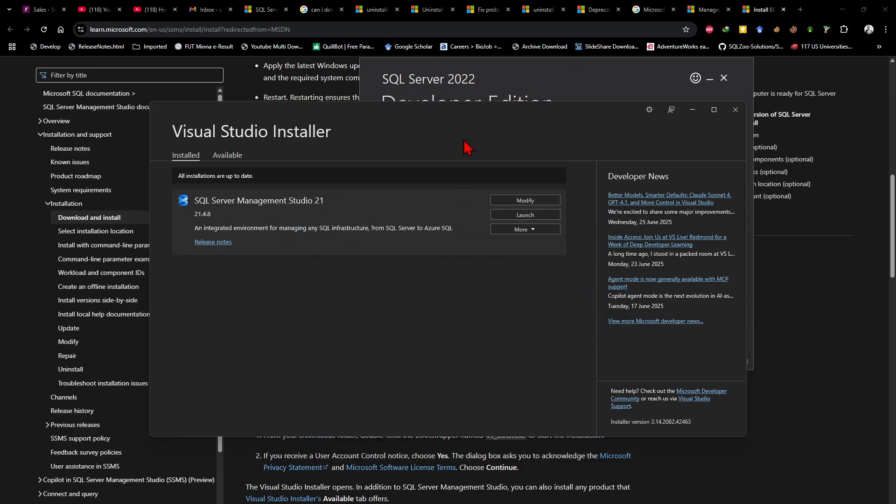
Step: Close the Visual Studio Installer and exit the SQL Server 2022 Developer Edition installer
{"action": "left_click", "coordinate": [733, 114]}
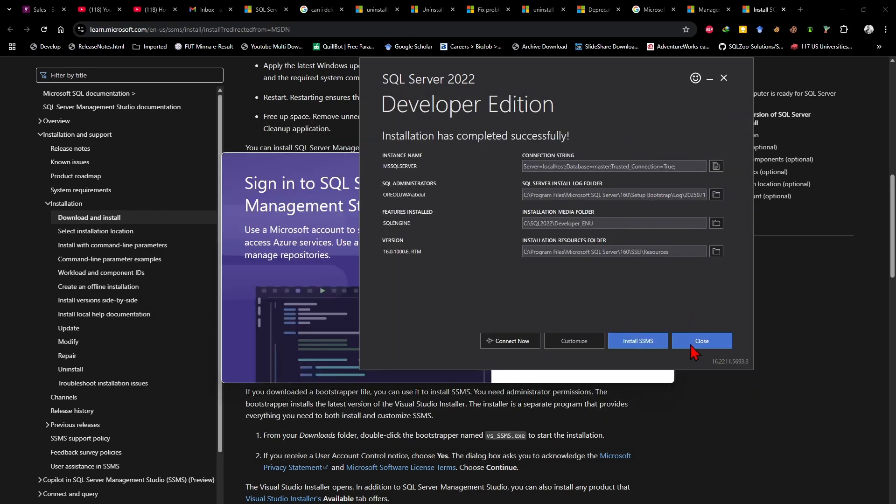
{"action": "left_click", "coordinate": [689, 339]}
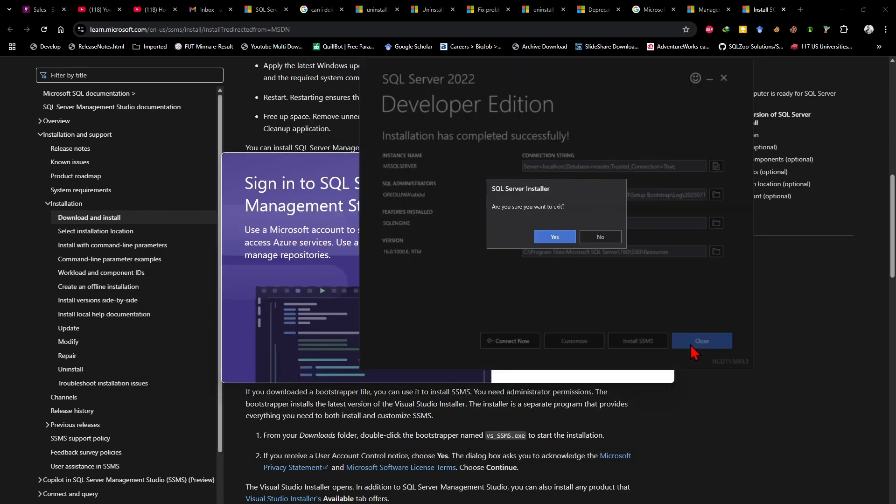
{"action": "left_click", "coordinate": [564, 237]}
Step: Skip the SSMS account sign-in and accept trying the new connection dialog experience
{"action": "left_click_drag", "start_coordinate": [519, 186], "coordinate": [466, 145]}
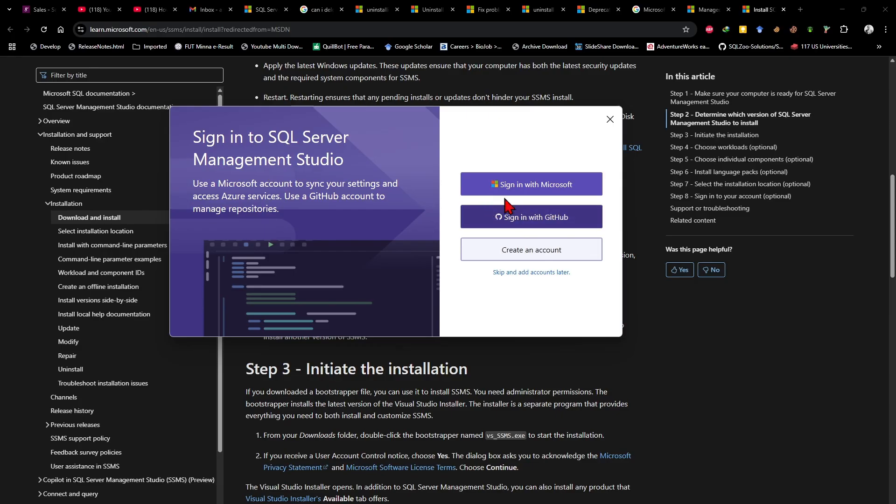
{"action": "left_click", "coordinate": [503, 273]}
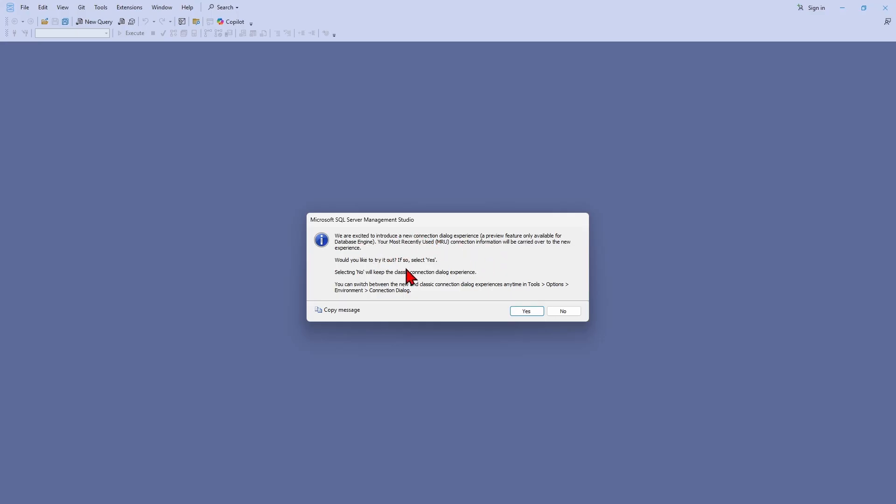
{"action": "left_click", "coordinate": [522, 313]}
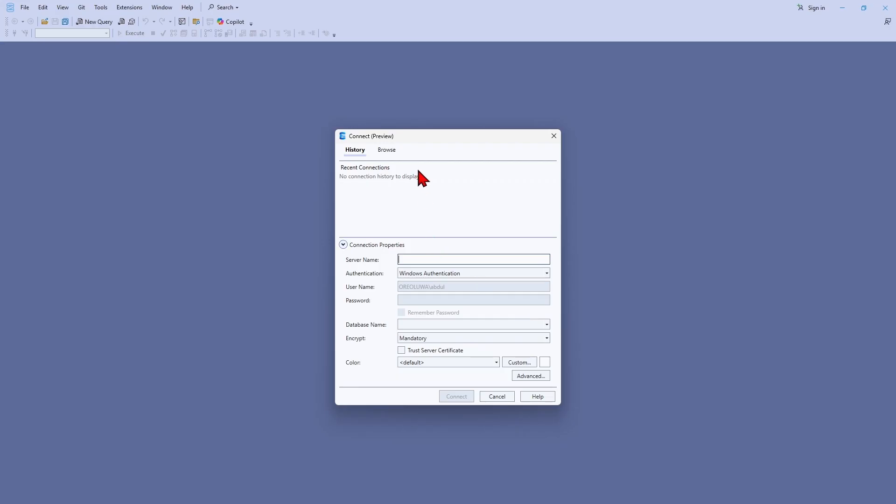
Step: Examine the local servers in the Connect dialog, then go back to the connection history and the empty Server Name field
{"action": "left_click_drag", "start_coordinate": [415, 138], "coordinate": [420, 87]}
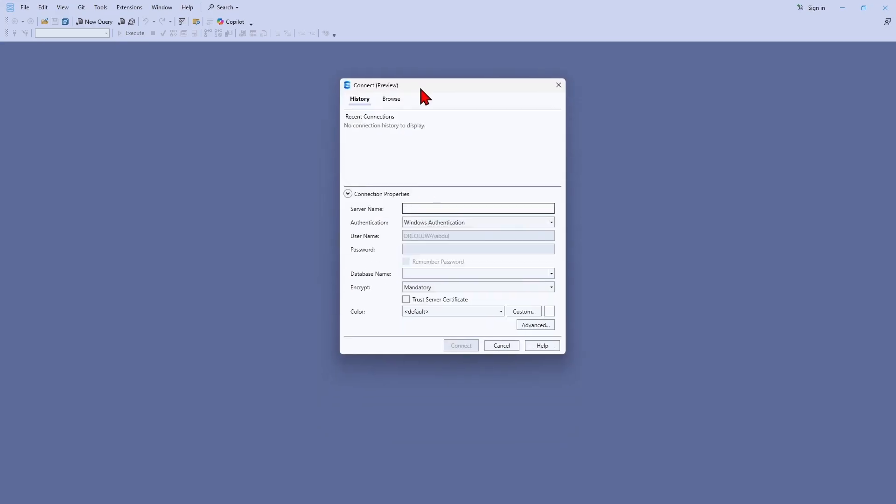
{"action": "left_click", "coordinate": [390, 99]}
{"action": "left_click", "coordinate": [351, 118]}
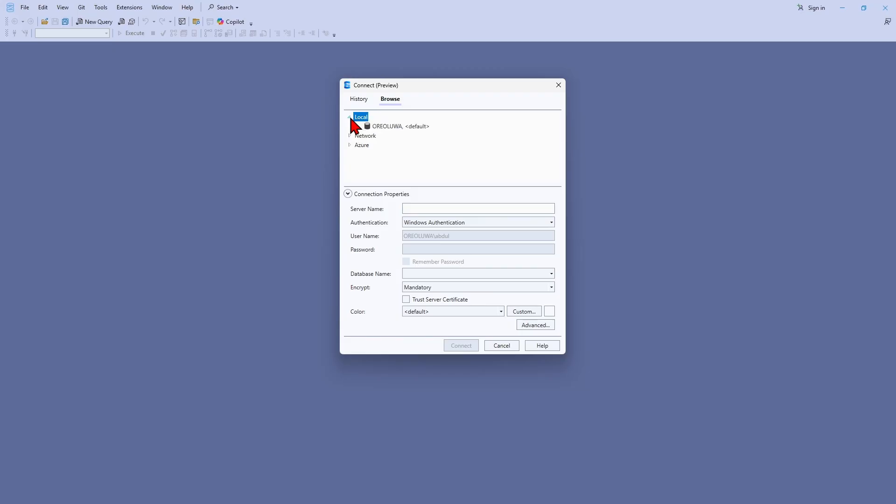
{"action": "left_click", "coordinate": [350, 117]}
{"action": "left_click", "coordinate": [359, 100]}
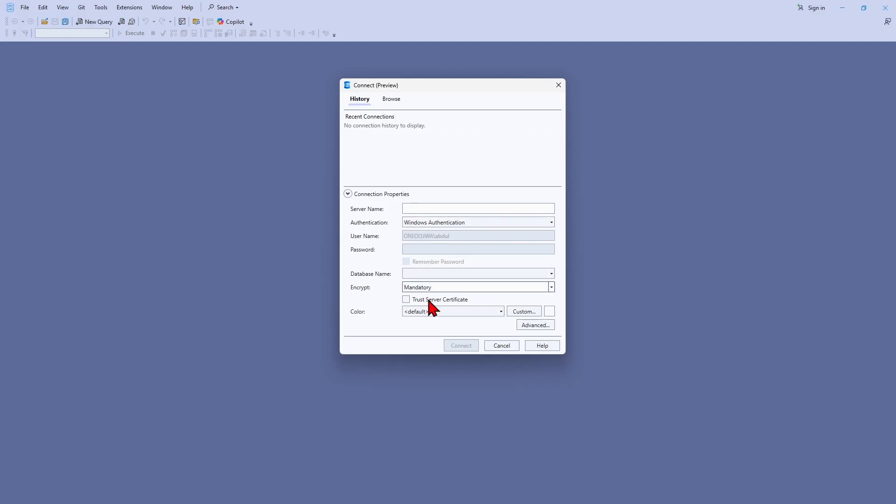
{"action": "left_click", "coordinate": [413, 206]}
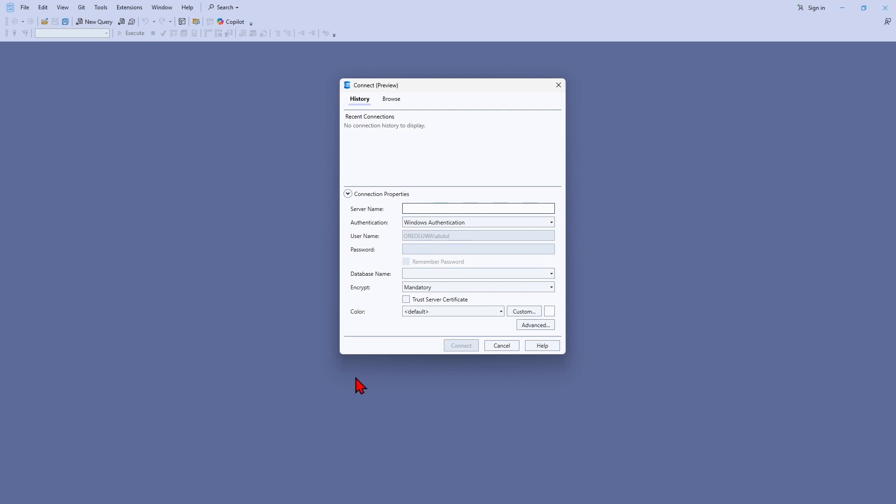
Step: Search Windows for "sys", open System Information and locate the System Name entry in the system summary
{"action": "key", "text": "super+s"}
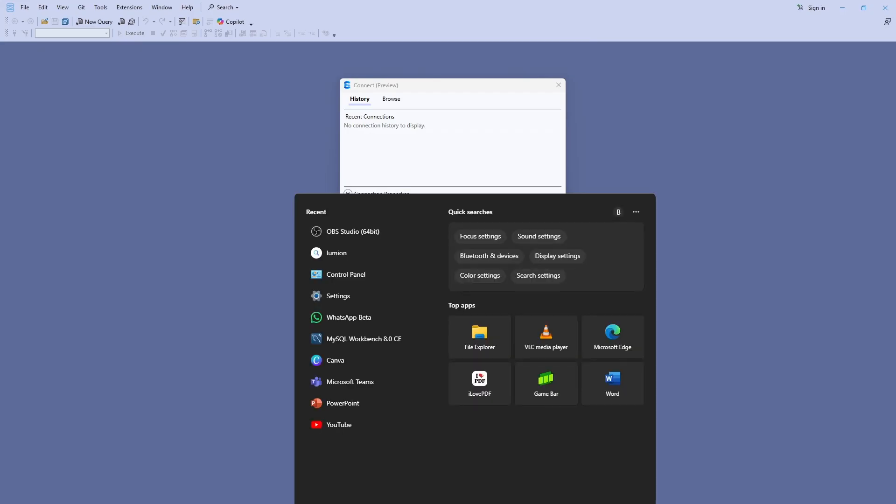
{"action": "type", "text": "sys"}
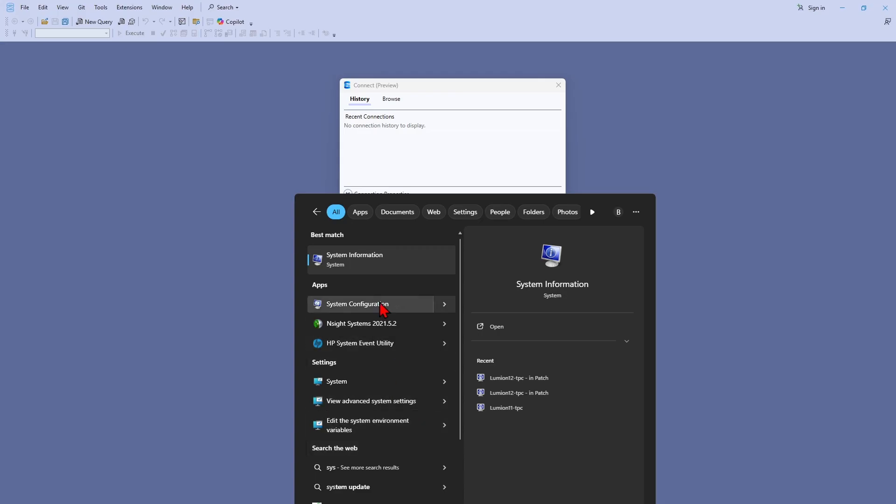
{"action": "left_click", "coordinate": [387, 266]}
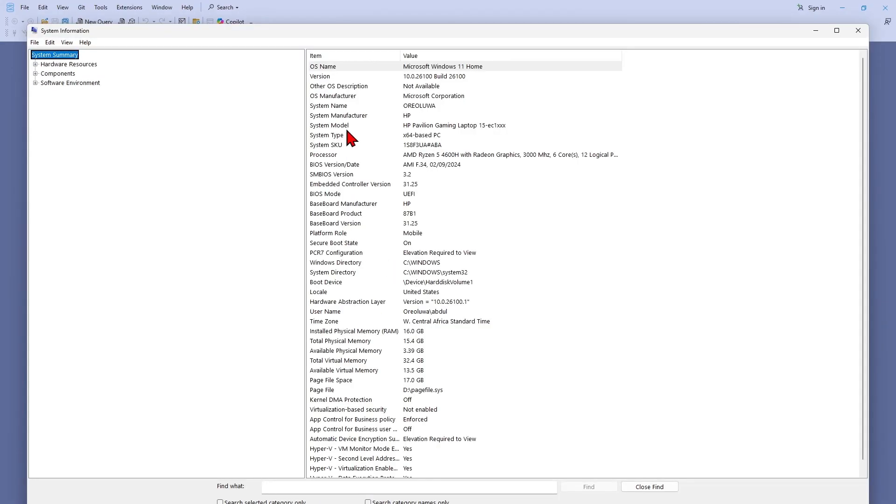
{"action": "left_click", "coordinate": [330, 107]}
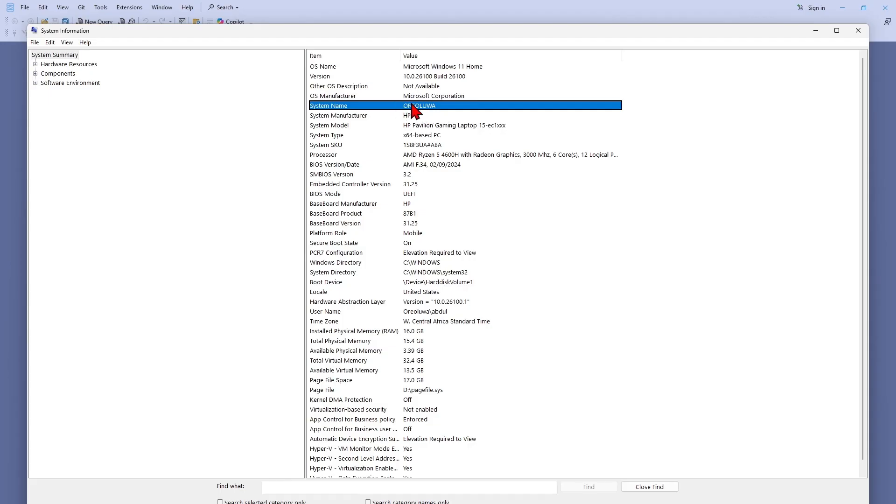
Step: Return to the SSMS Connect dialog, enter the computer's system name as the server name and enable Trust Server Certificate
{"action": "left_click", "coordinate": [817, 30]}
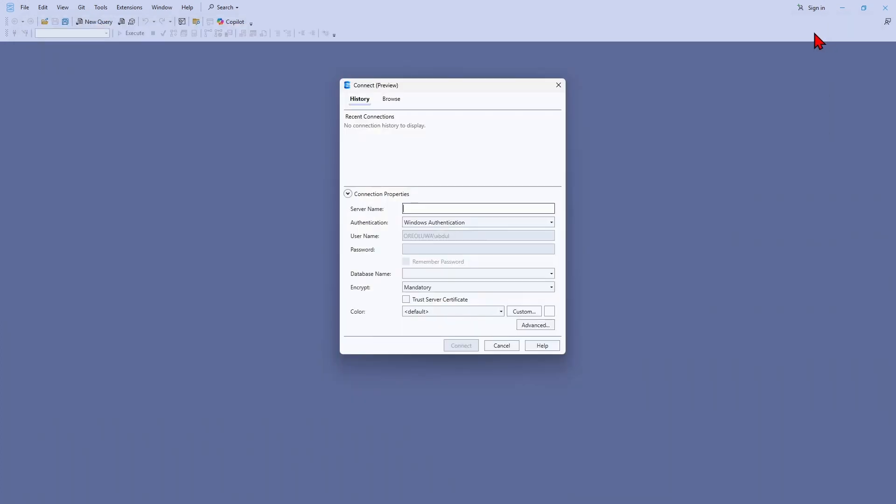
{"action": "left_click", "coordinate": [442, 207]}
{"action": "type", "text": "i"}
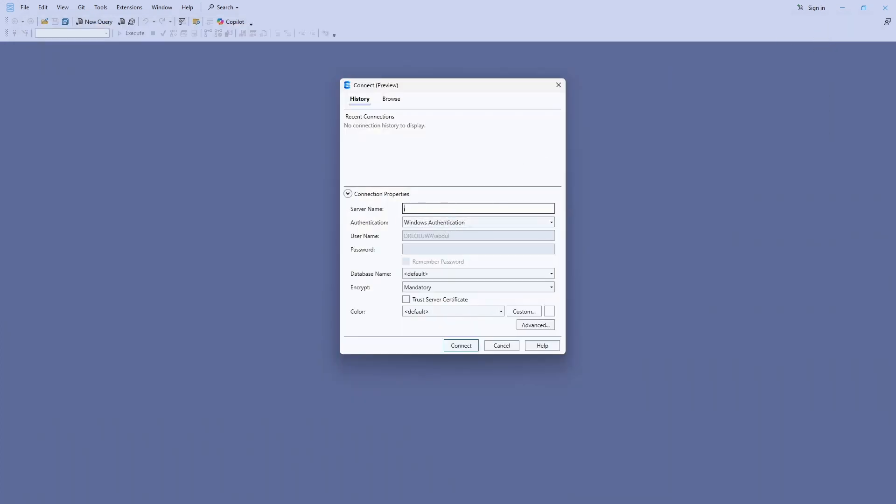
{"action": "key", "text": "BackSpace"}
{"action": "type", "text": "OREOLUWA"}
{"action": "left_click", "coordinate": [406, 300]}
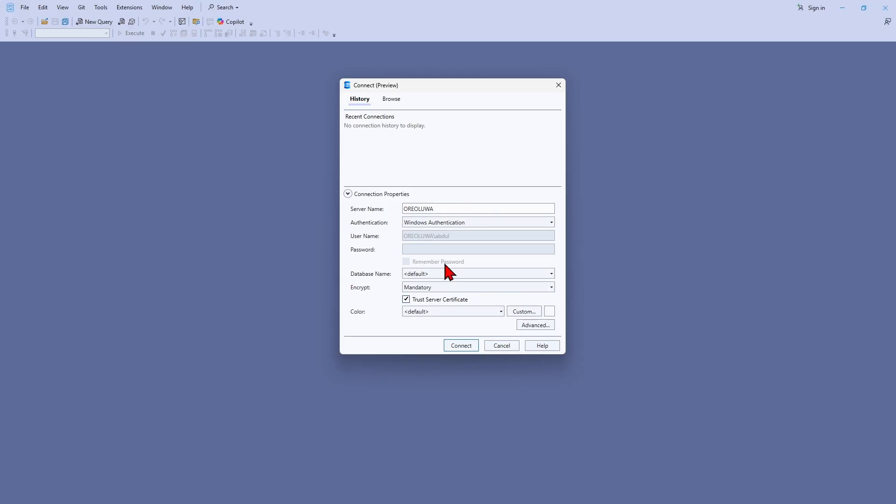
{"action": "left_click", "coordinate": [448, 208]}
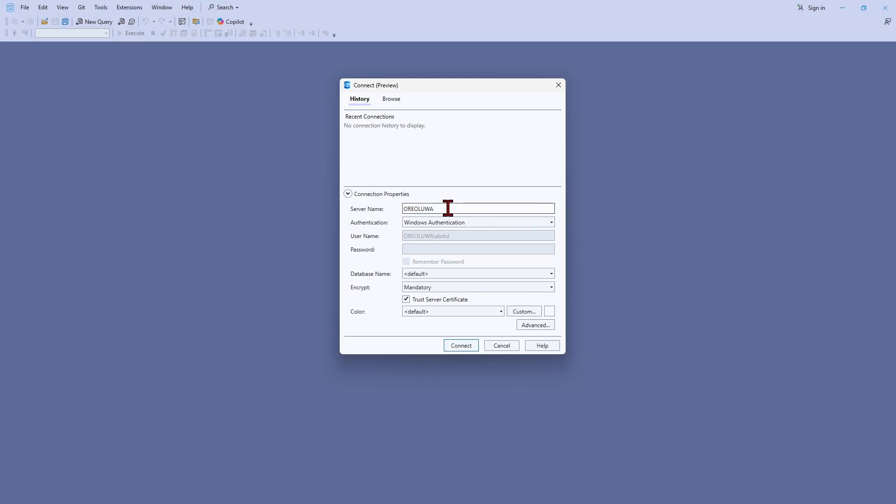
{"action": "type", "text": "\\"}
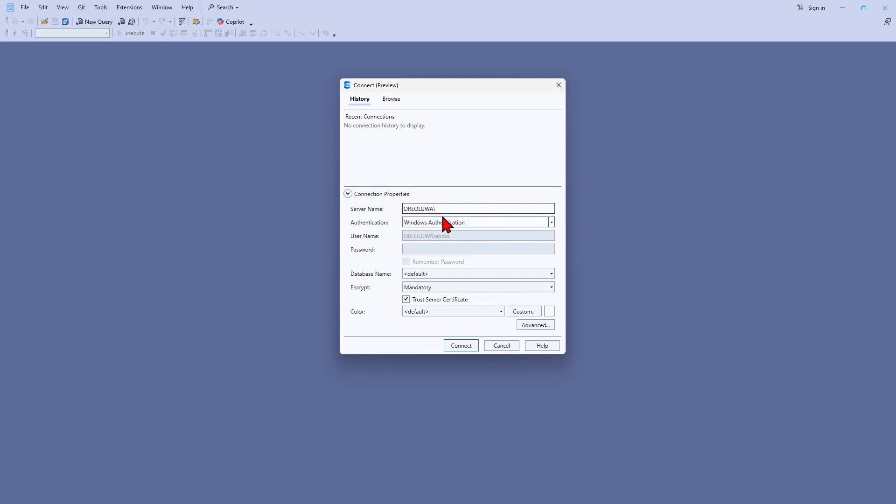
{"action": "type", "text": "V"}
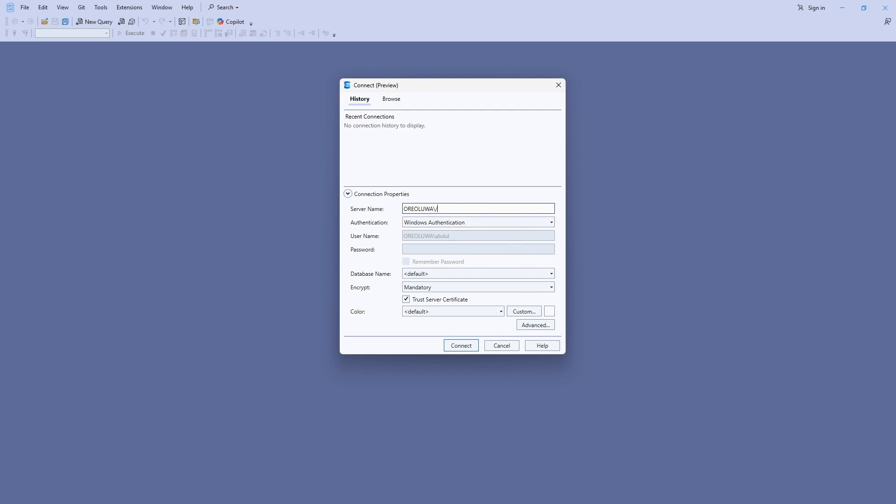
{"action": "key", "text": "BackSpace"}
{"action": "key", "text": "BackSpace"}
Step: Connect to the local server with Windows Authentication and mandatory encryption
{"action": "left_click", "coordinate": [461, 345]}
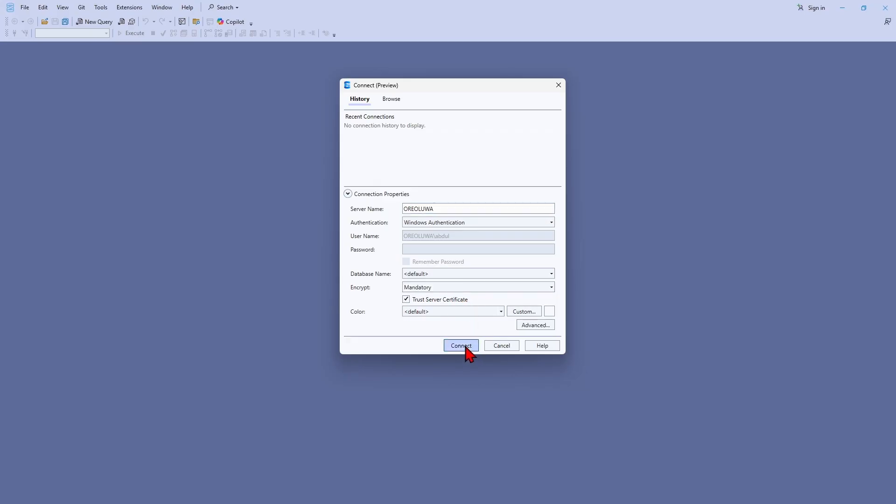